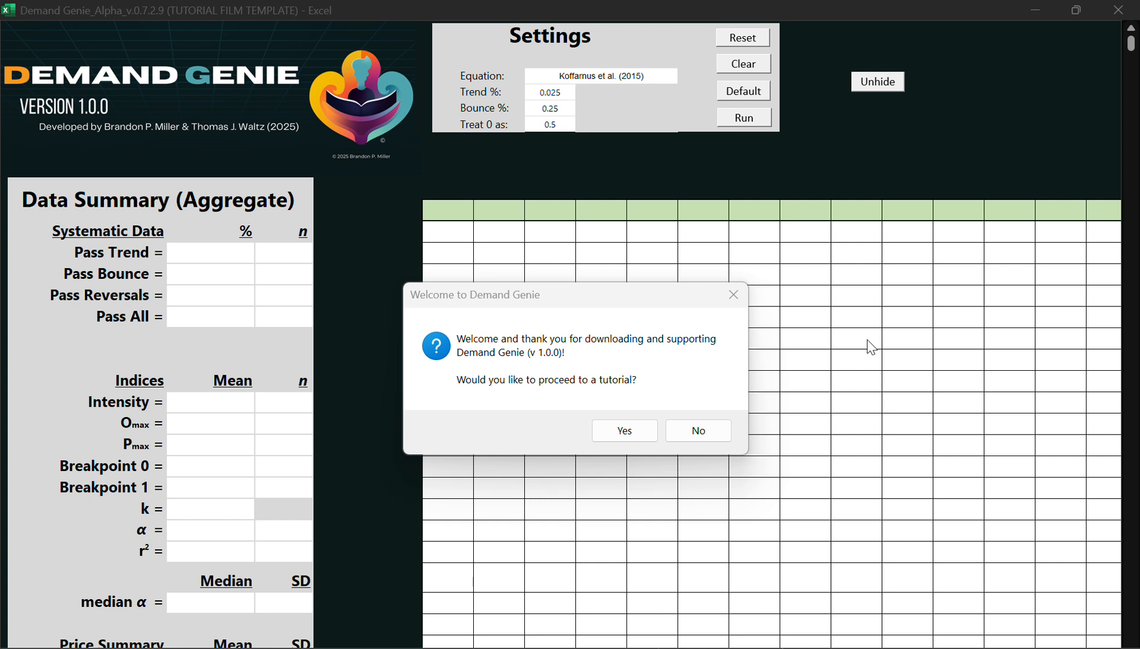
# Accept the Demand Genie welcome tutorial, go through all four tutorial steps, and close the completion message
pyautogui.click(626, 306)
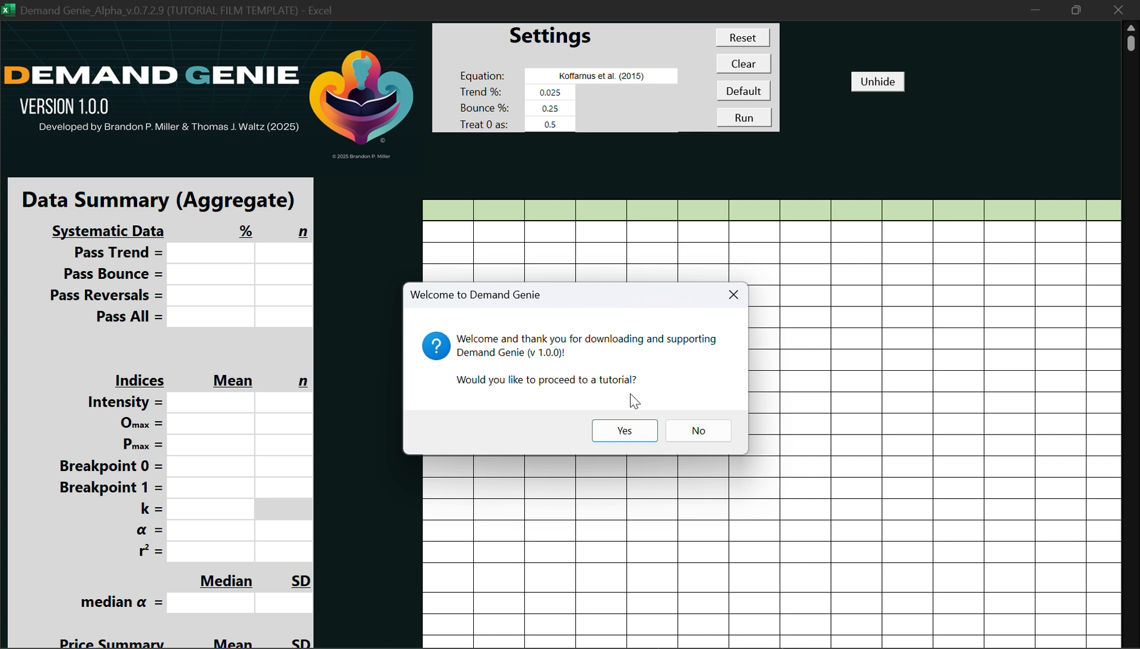
pyautogui.click(628, 433)
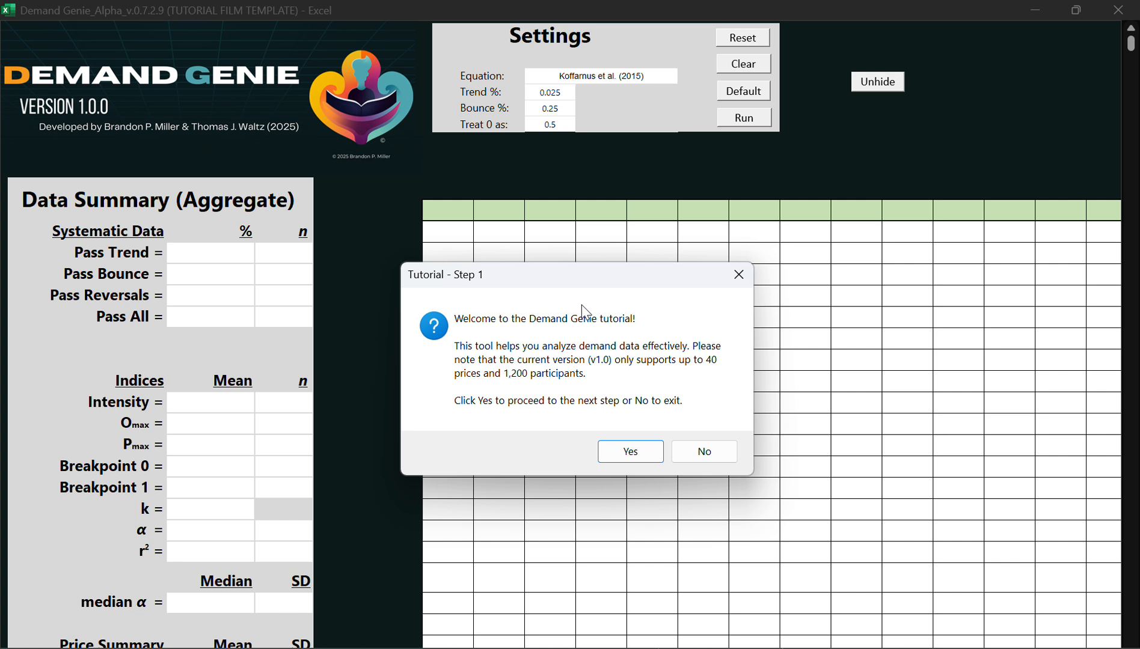
pyautogui.click(631, 451)
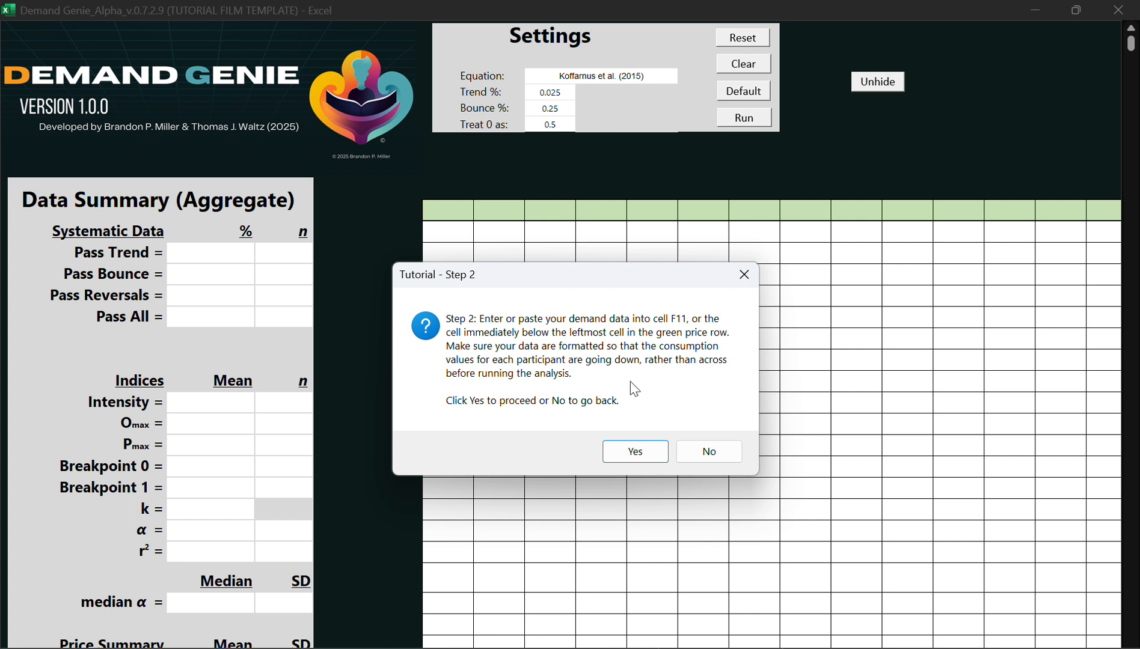
pyautogui.moveTo(589, 281); pyautogui.dragTo(629, 326)
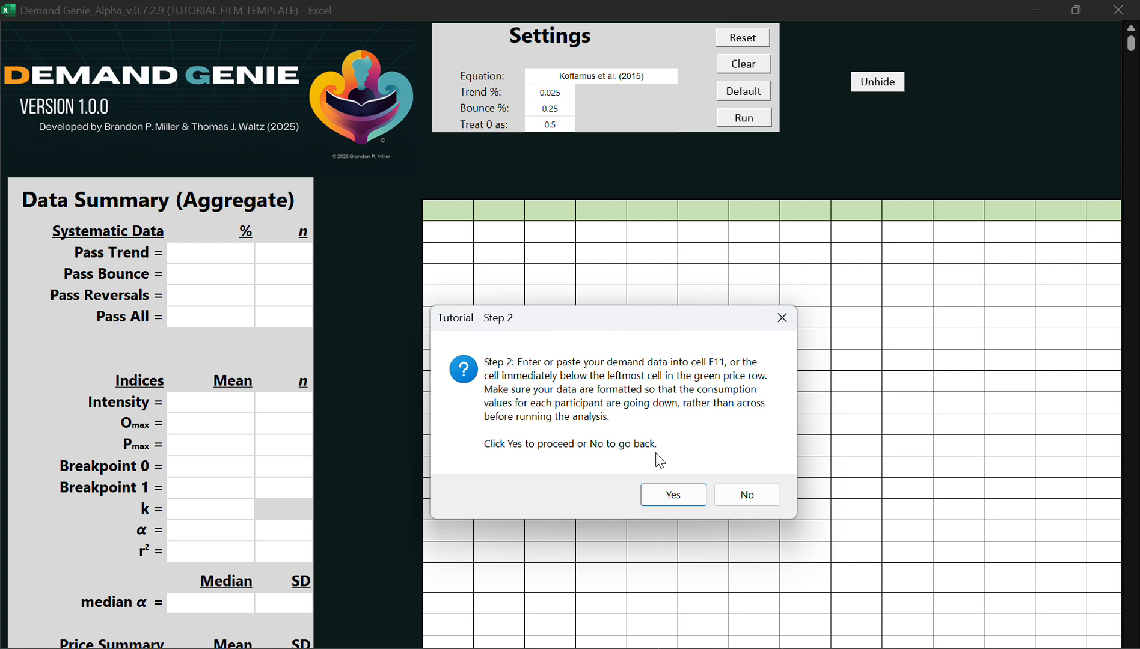
pyautogui.click(672, 496)
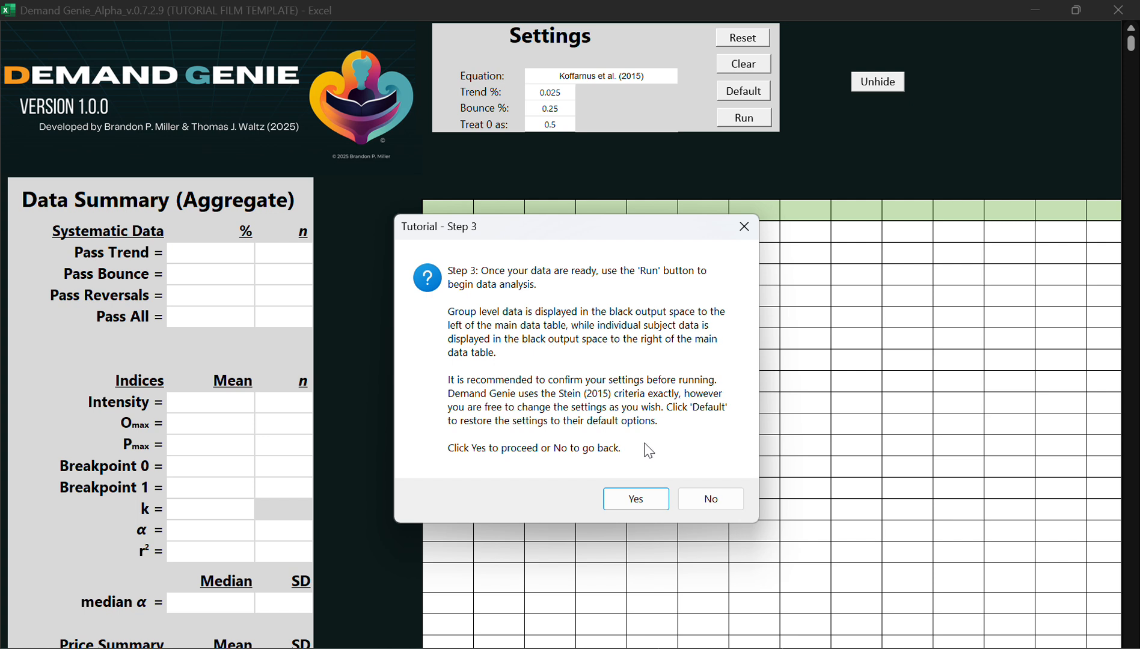
pyautogui.click(629, 501)
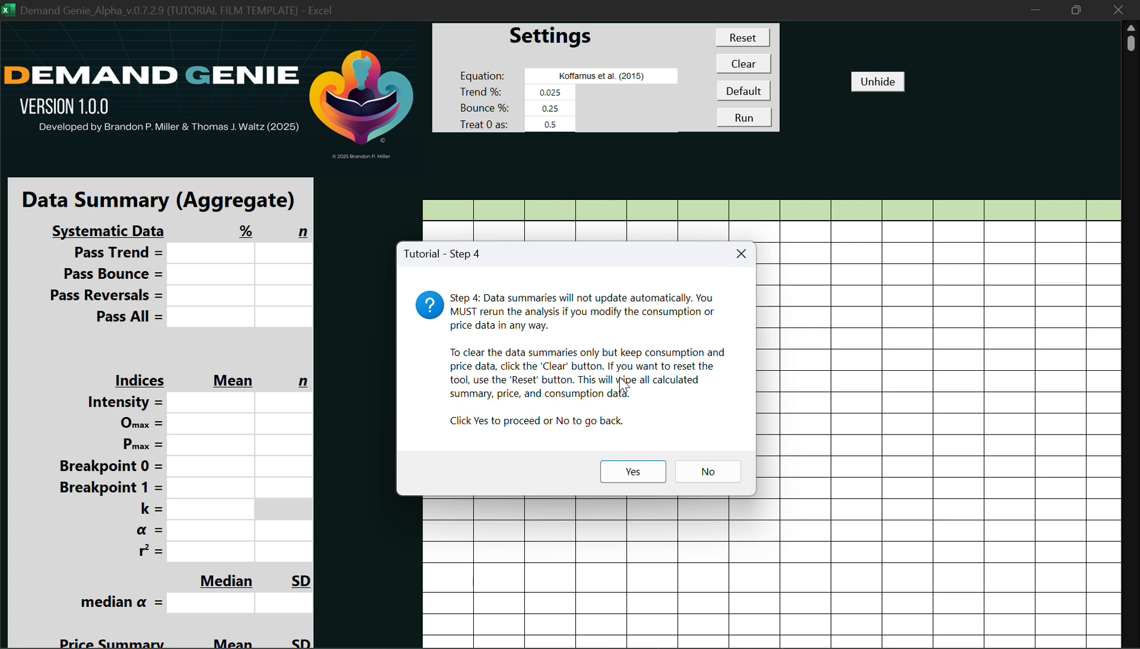
pyautogui.click(633, 472)
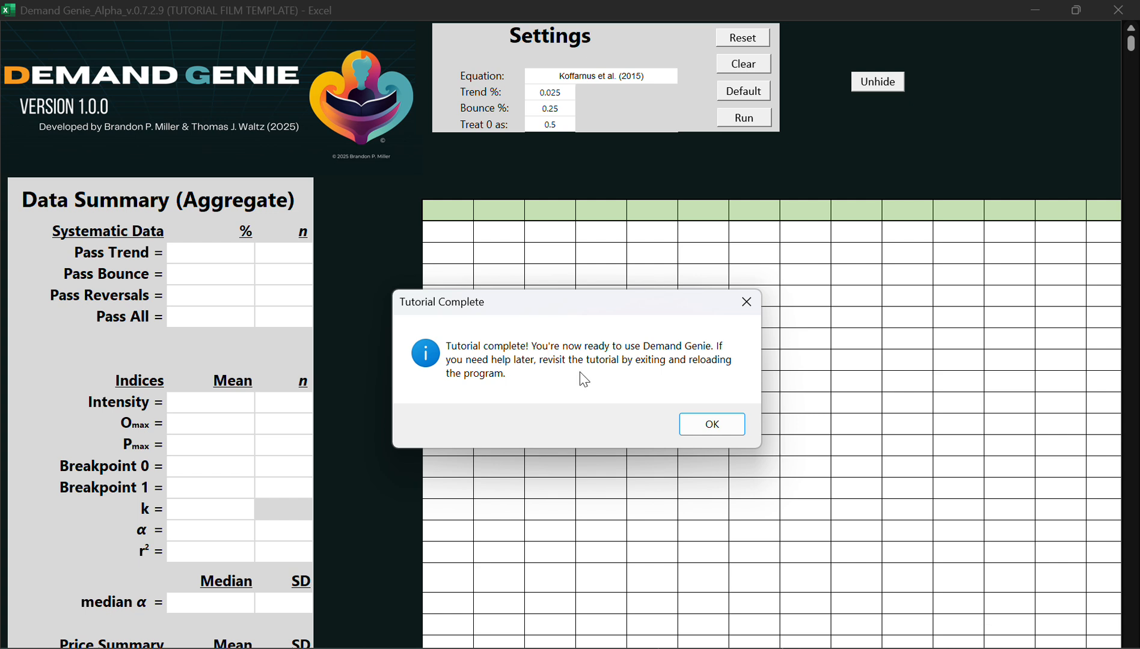
pyautogui.click(712, 425)
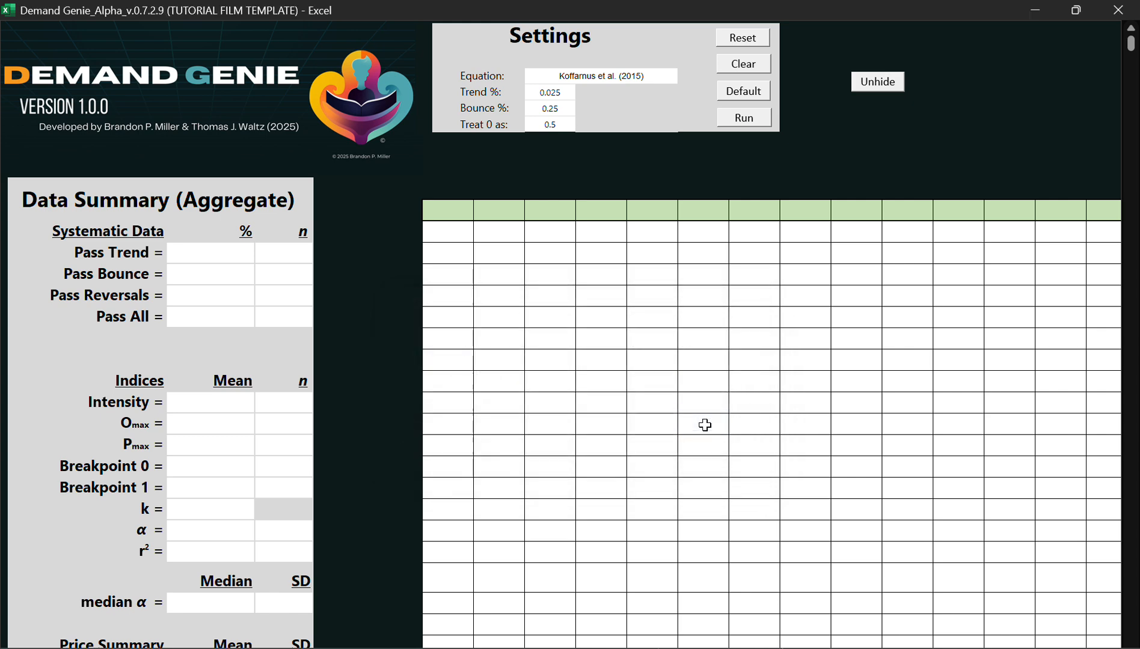
# Examine the Data Summary (Aggregate) section, from Systematic Data and Indices down to the end of the Price Summary
pyautogui.click(183, 279)
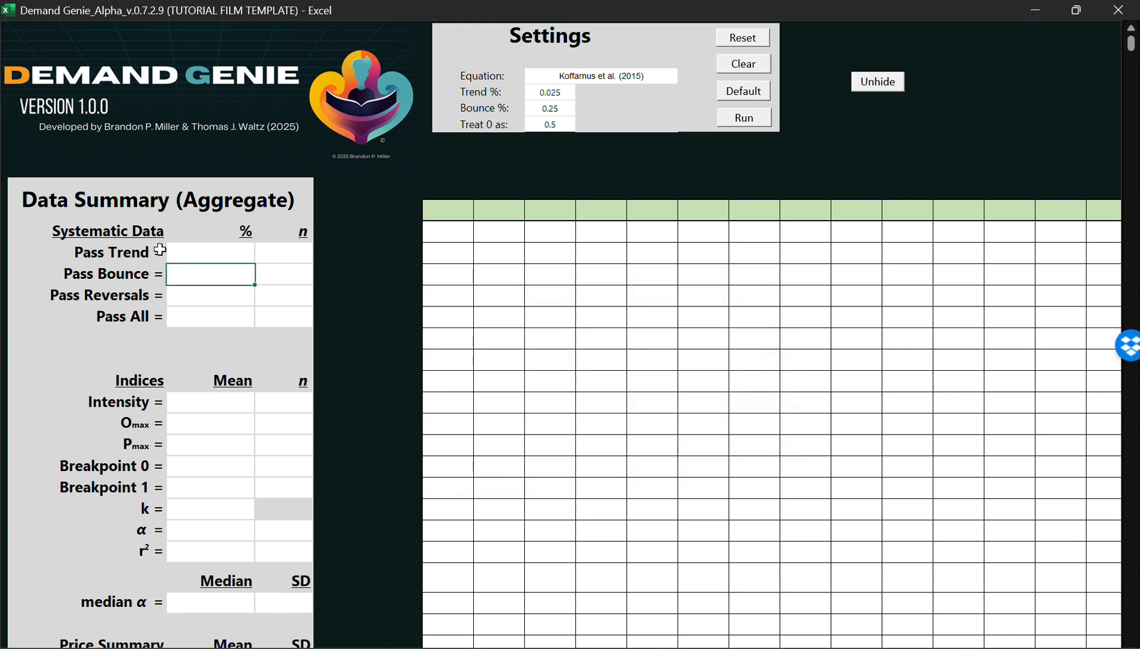
pyautogui.scroll(-3, 170, 268)
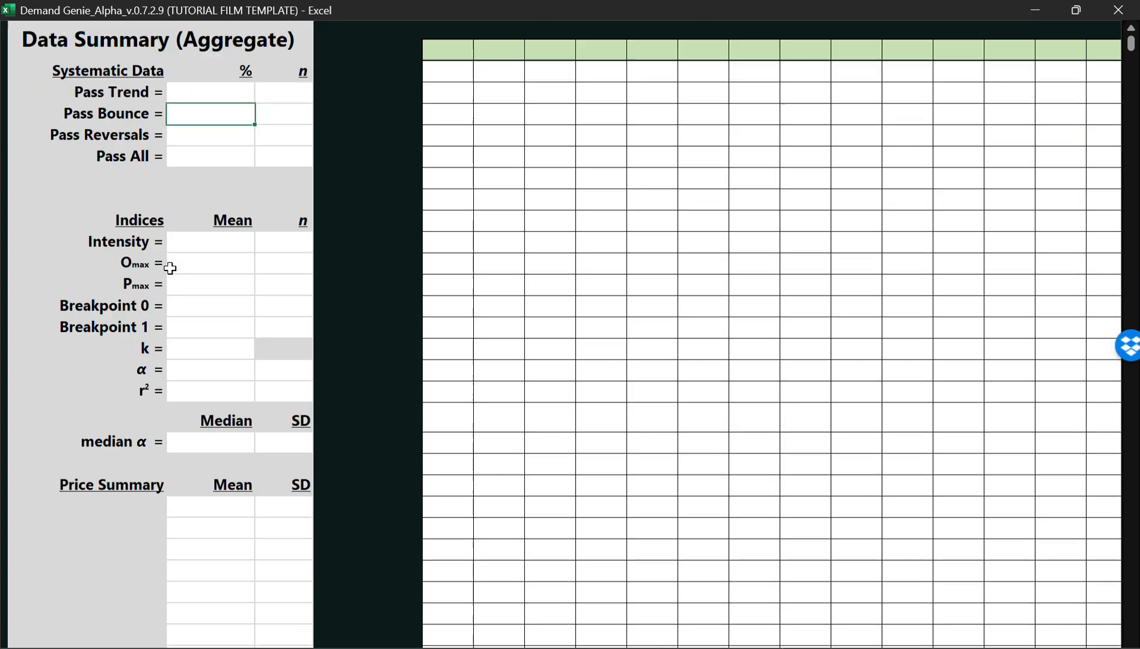
pyautogui.scroll(2, 170, 268)
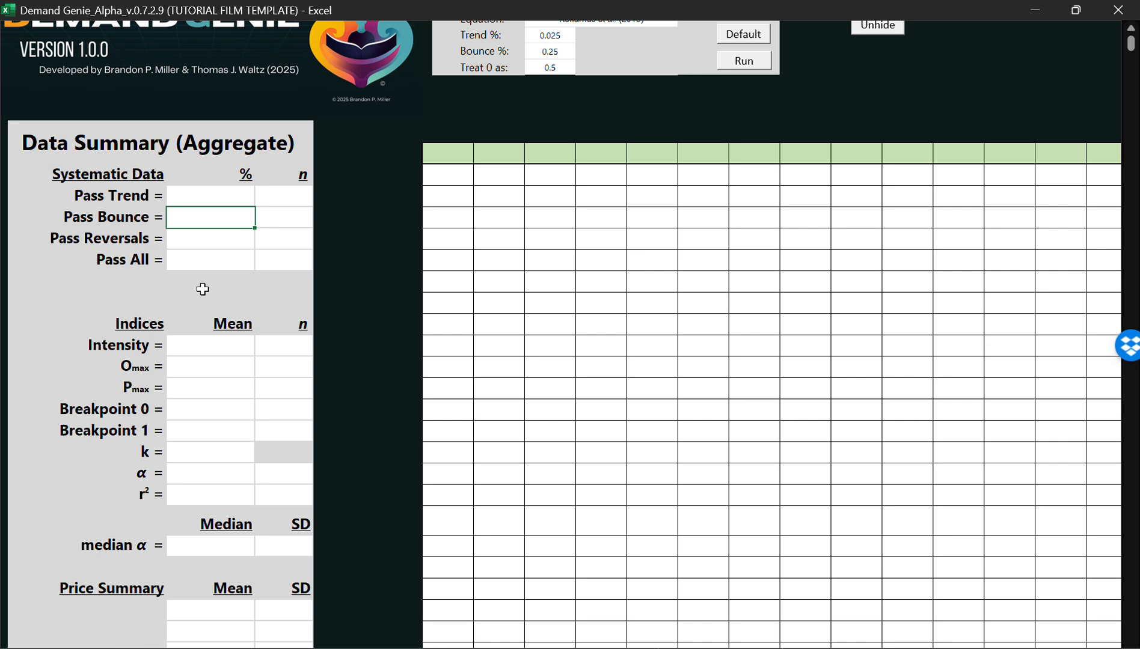
pyautogui.scroll(-1, 157, 271)
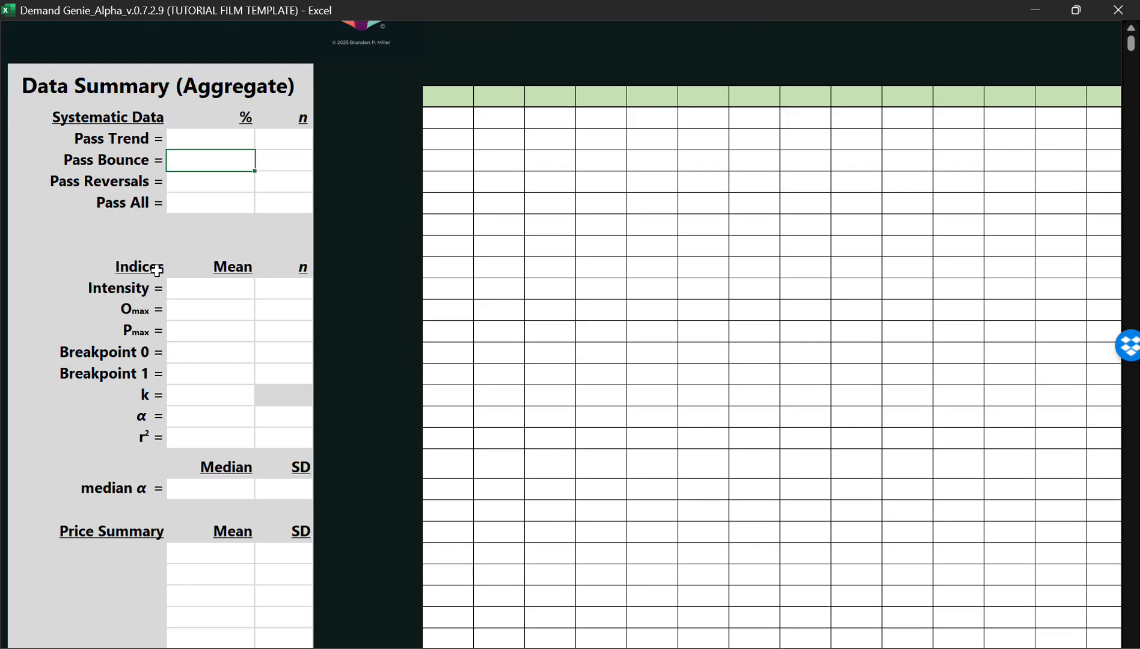
pyautogui.scroll(-4, 221, 327)
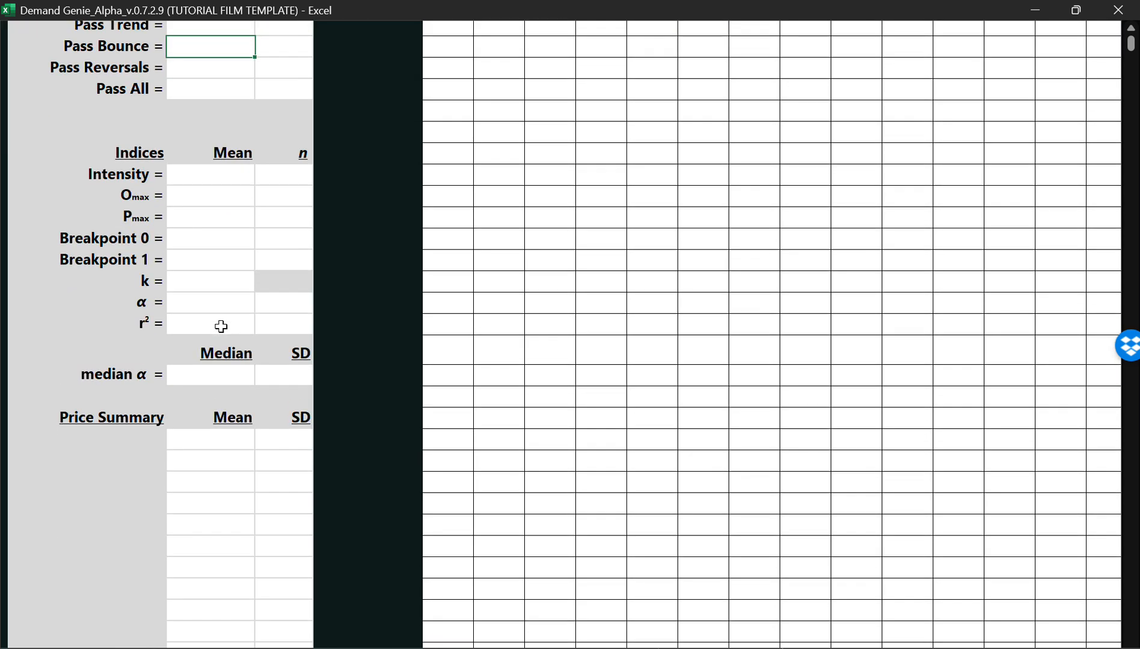
pyautogui.scroll(-7, 221, 327)
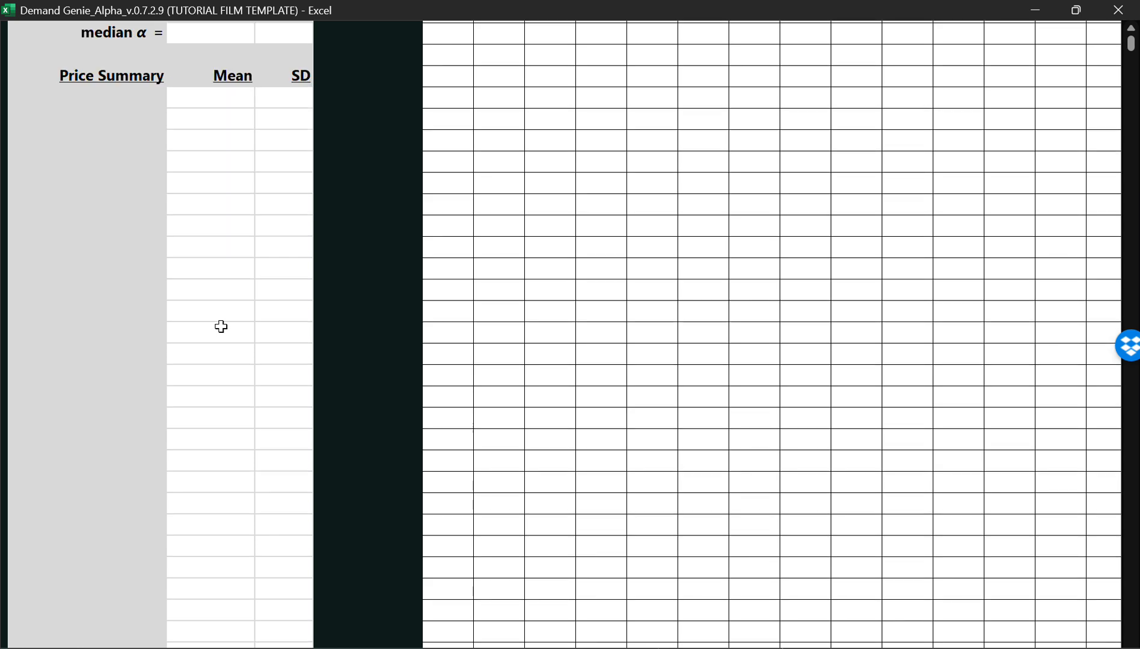
pyautogui.scroll(-3, 221, 326)
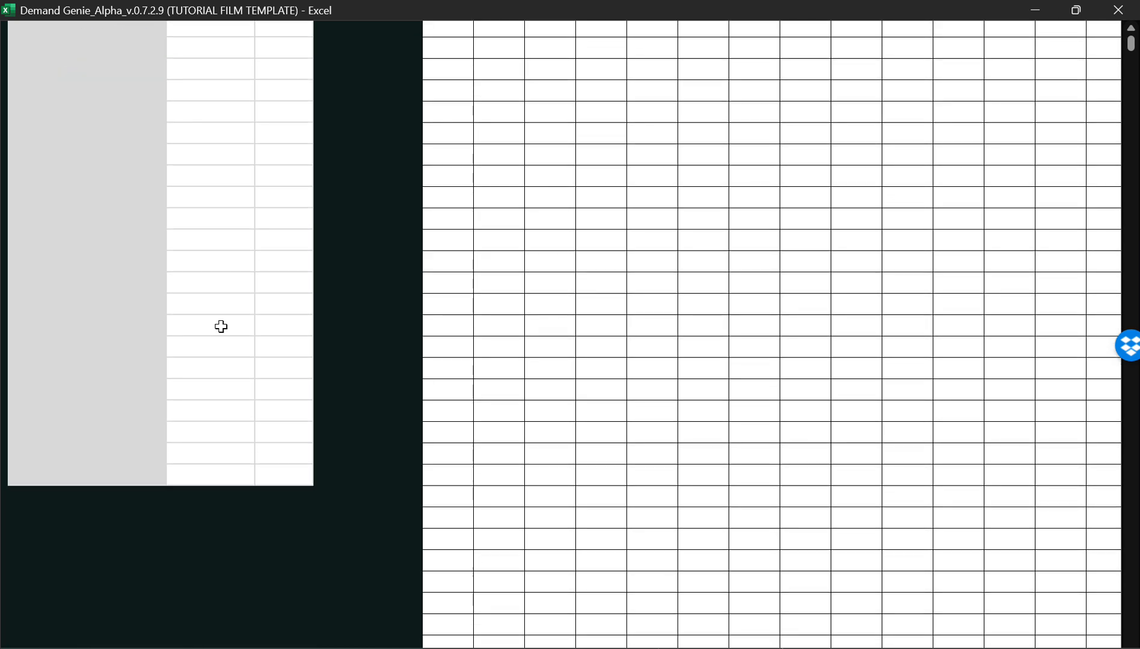
pyautogui.scroll(10, 221, 326)
pyautogui.scroll(6, 221, 326)
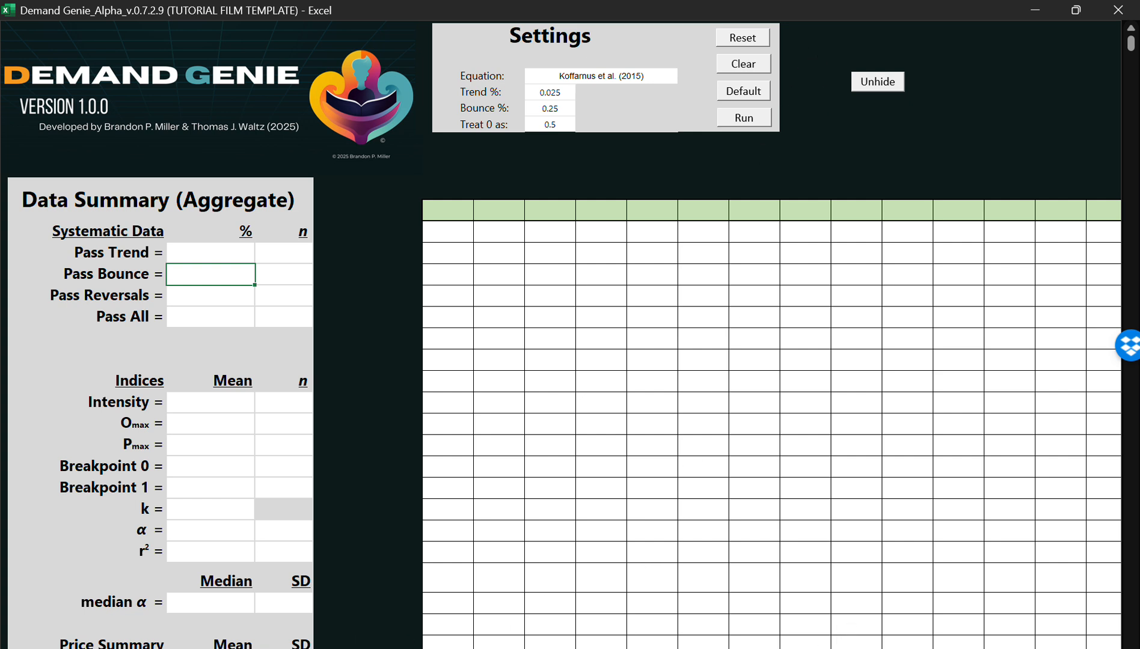
# Examine the Data Summary (Individual) section beyond the main data table, including its observed and derived indices, and return to the sheet's start
pyautogui.hscroll(5, 560, 336)
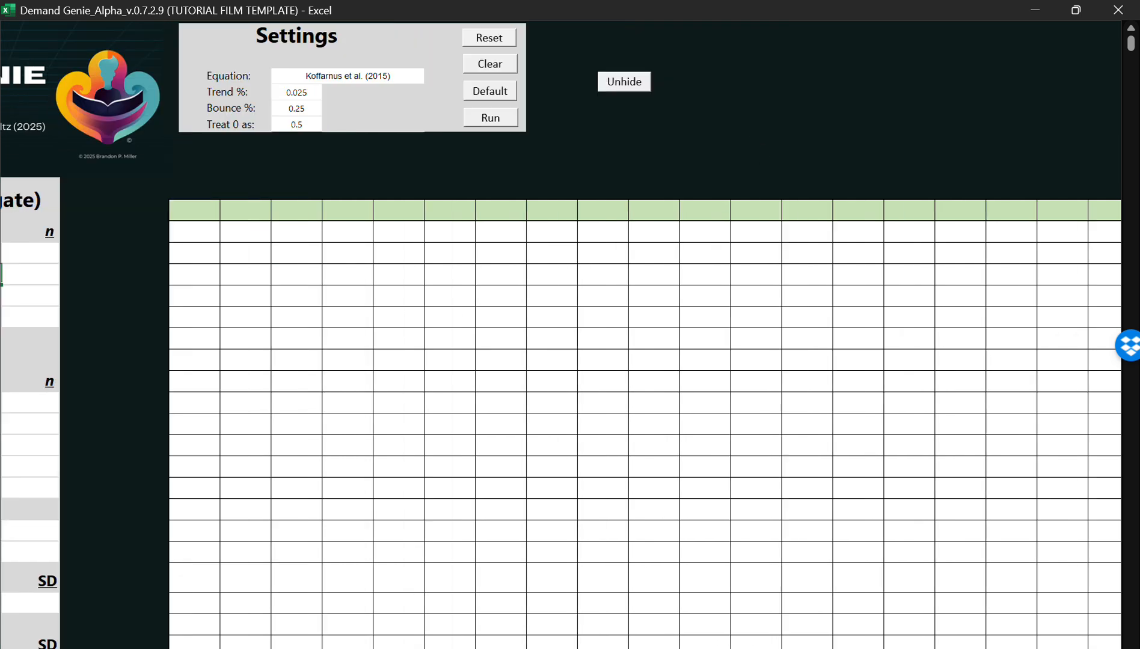
pyautogui.hscroll(8, 563, 382)
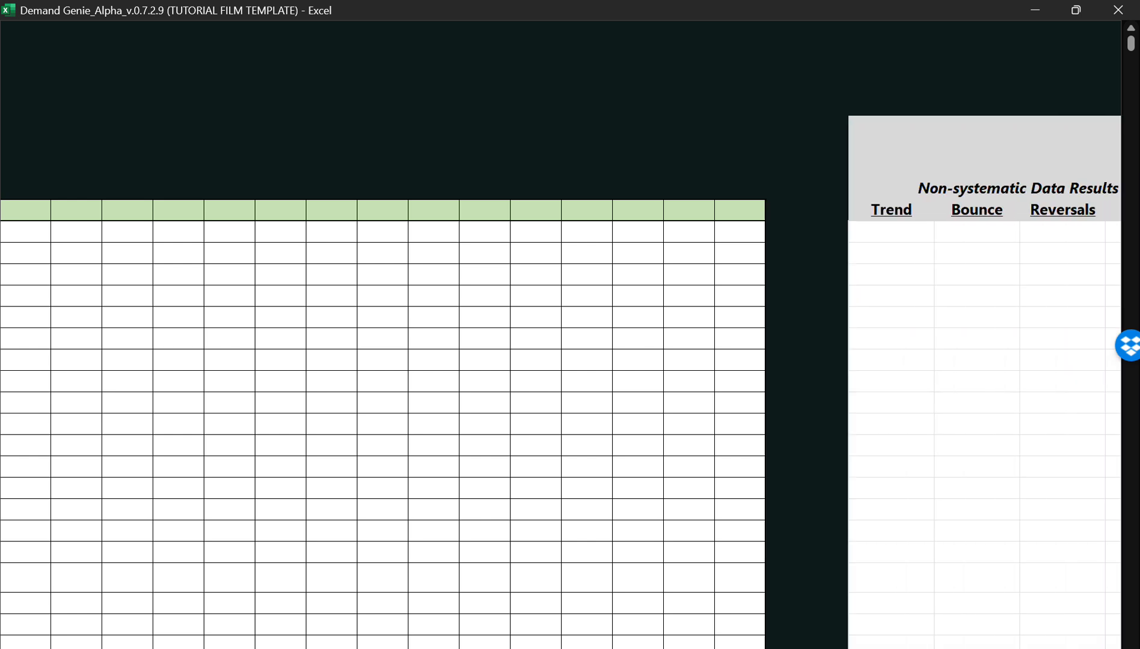
pyautogui.hscroll(3, 560, 383)
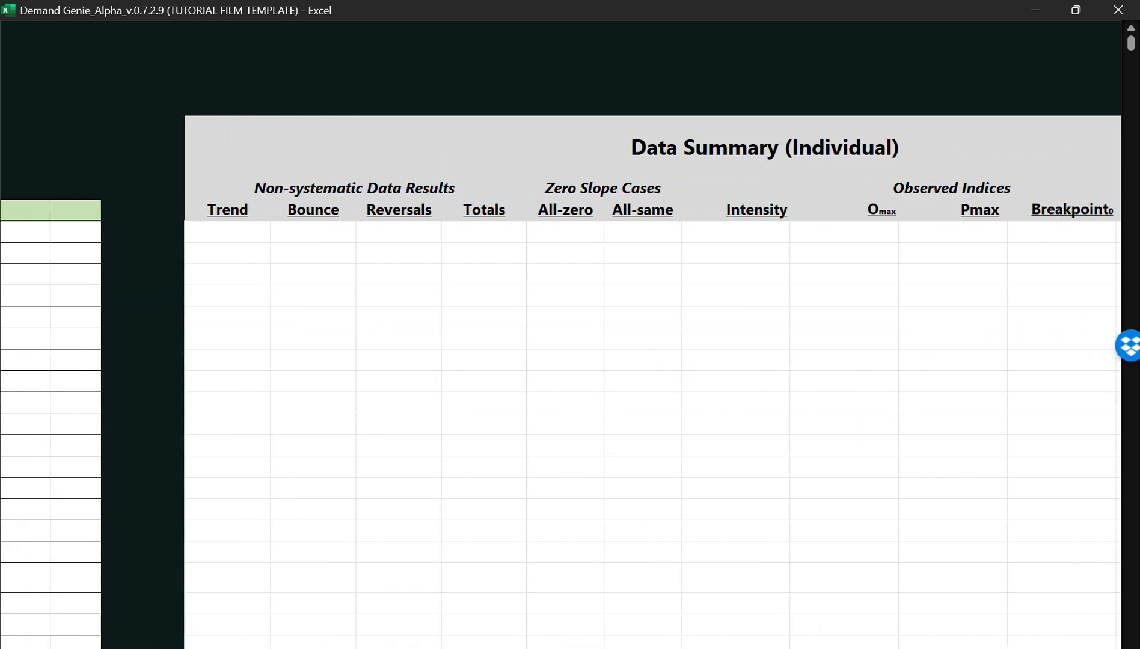
pyautogui.hscroll(3, 561, 383)
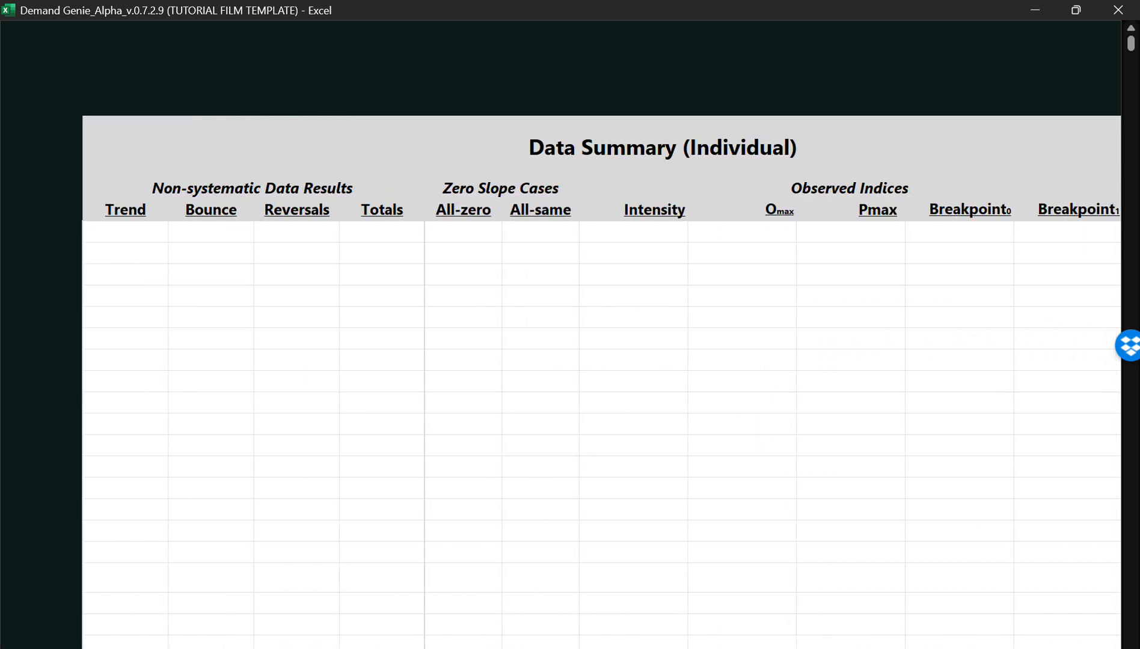
pyautogui.hscroll(5, 561, 383)
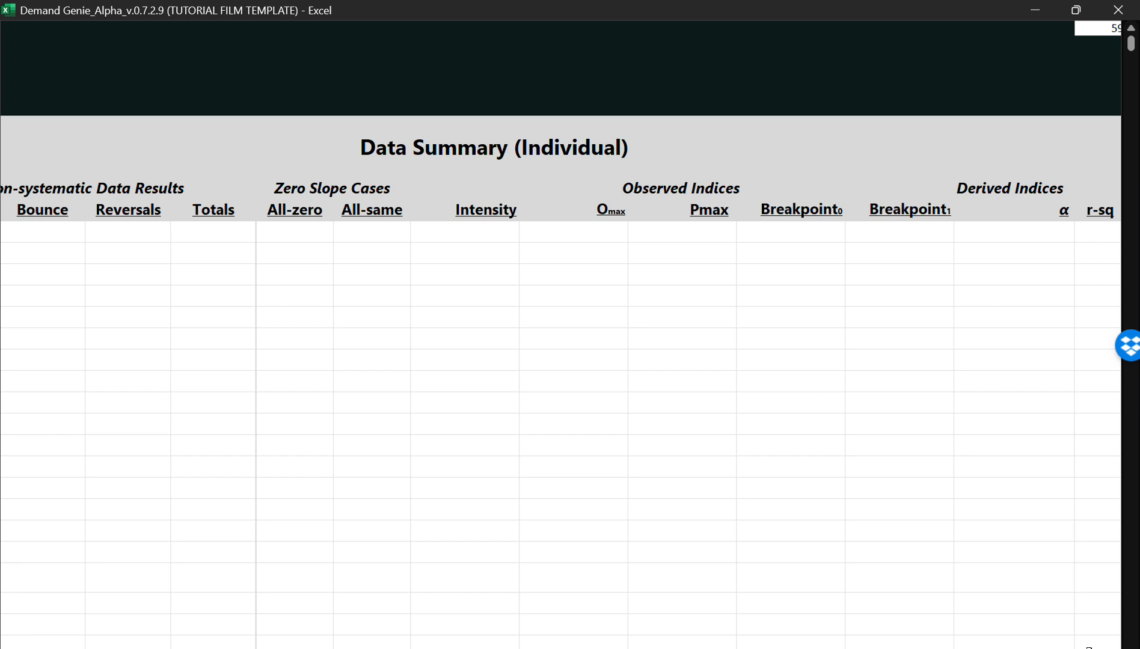
pyautogui.hscroll(-20, 560, 382)
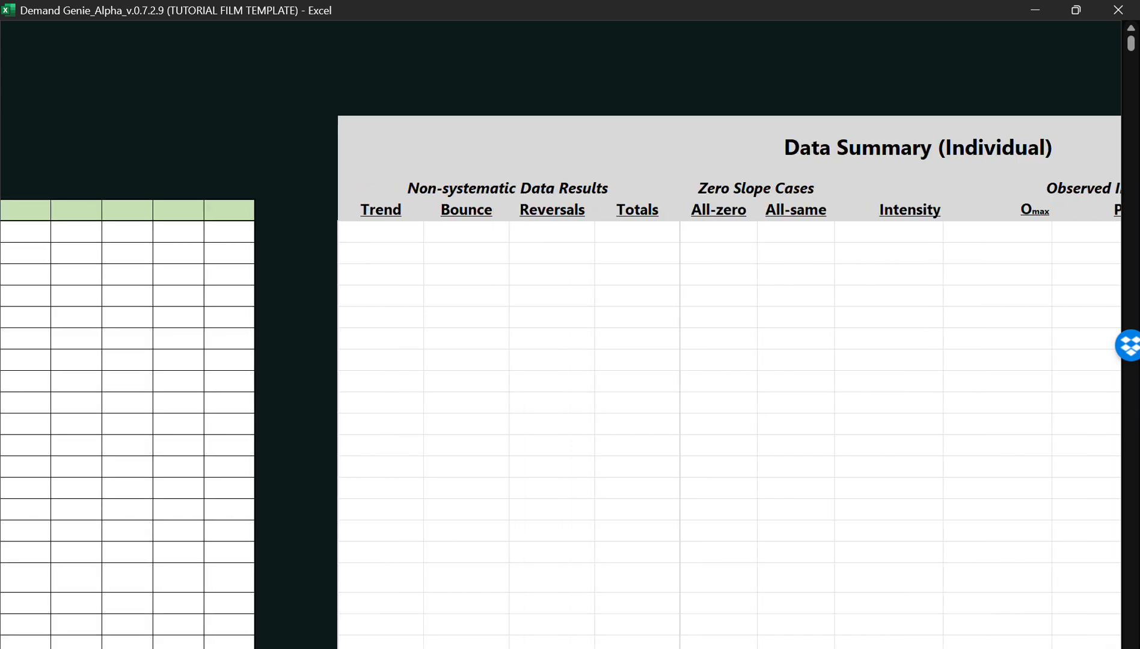
pyautogui.hscroll(-20, 560, 382)
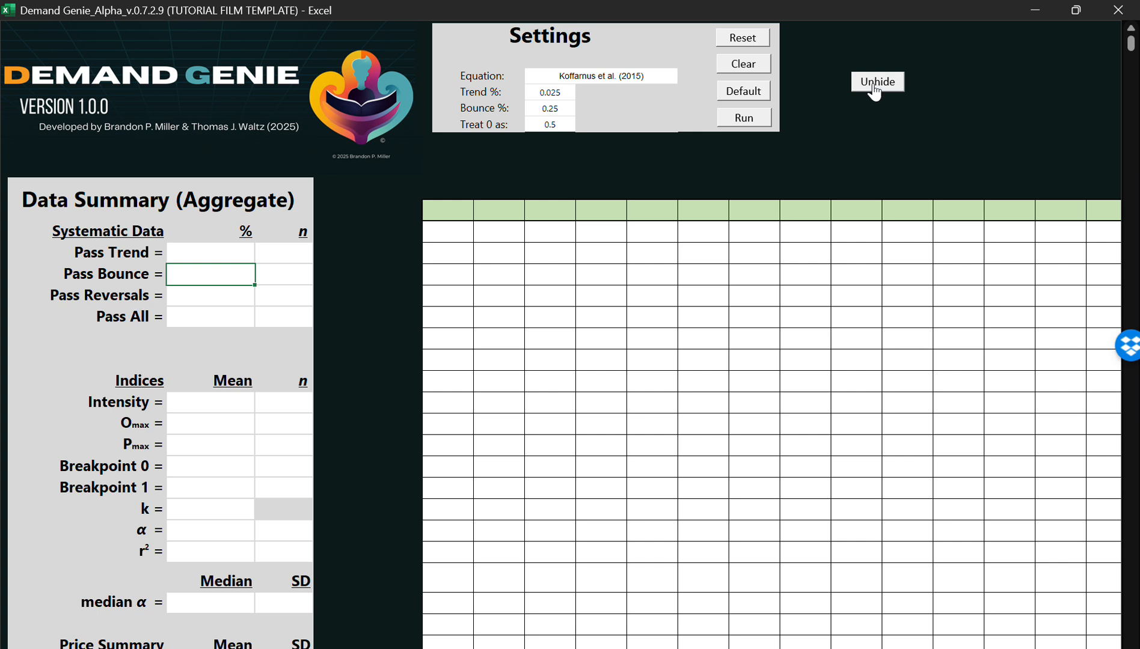
# Switch to the SampleDatasetMillerEtAl workbook and copy the Standard_1_MPT price row from 0 to 10 (E2:Z2)
pyautogui.moveTo(508, 648)
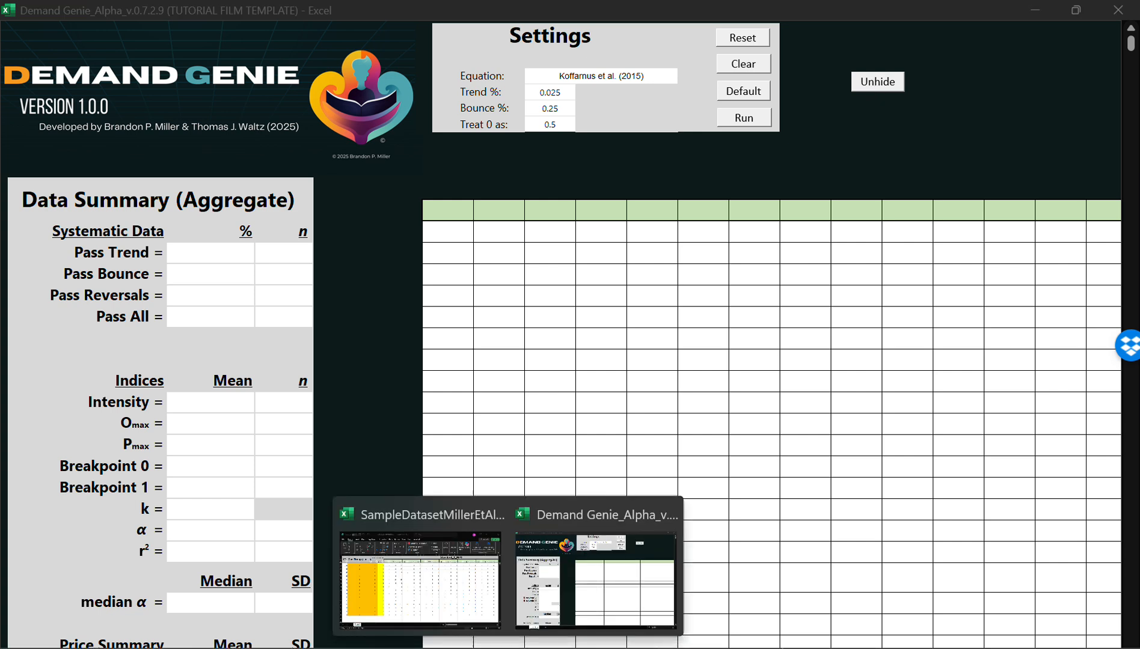
pyautogui.click(478, 613)
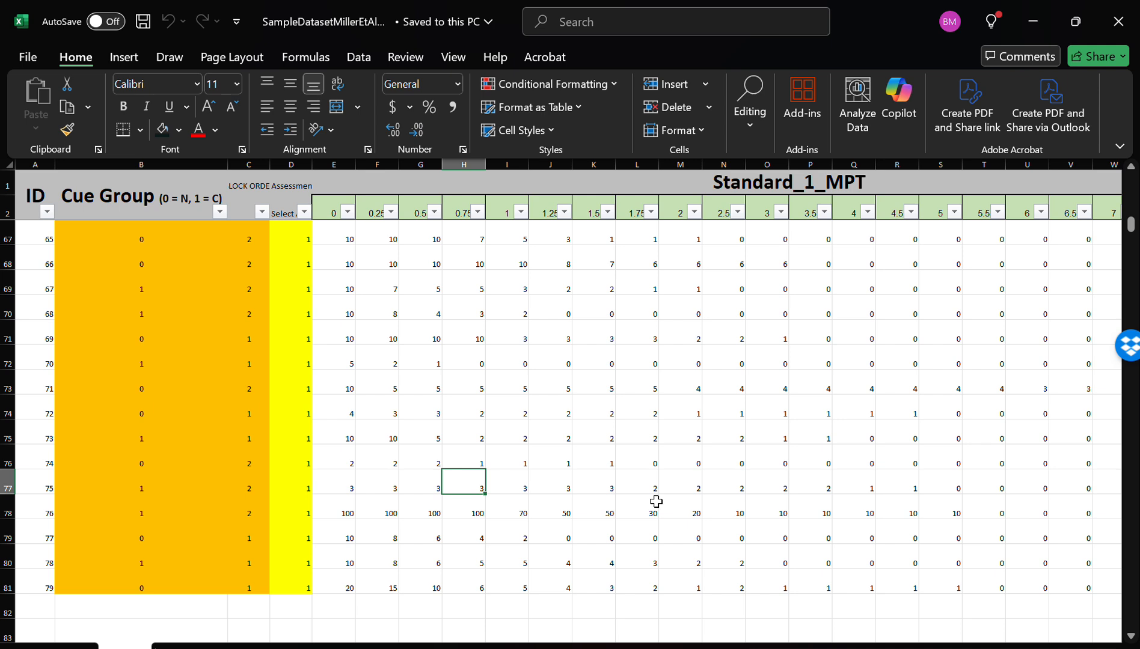
pyautogui.moveTo(790, 648); pyautogui.dragTo(791, 648)
pyautogui.scroll(20, 531, 484)
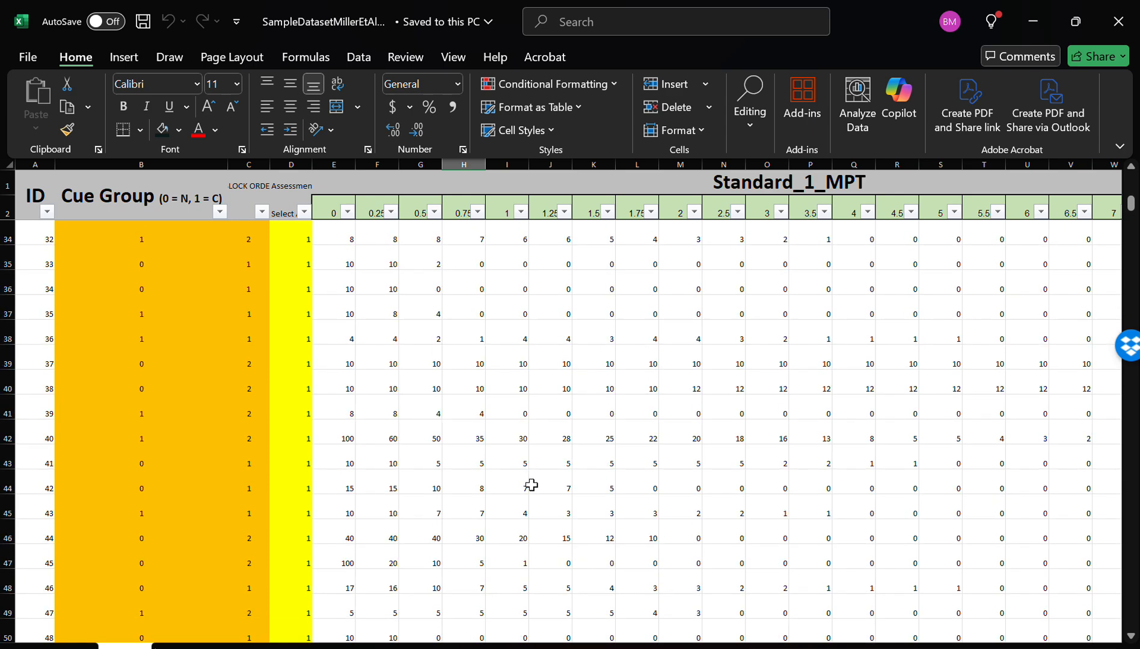
pyautogui.moveTo(334, 210); pyautogui.dragTo(640, 216)
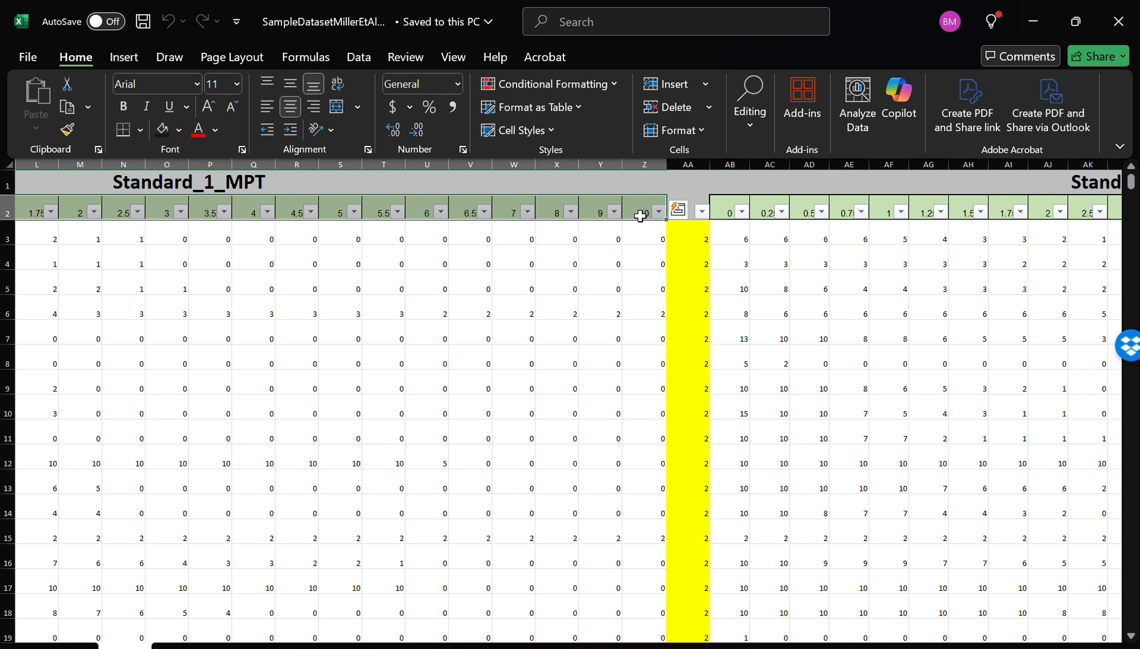
pyautogui.hotkey('ctrl', 'c')
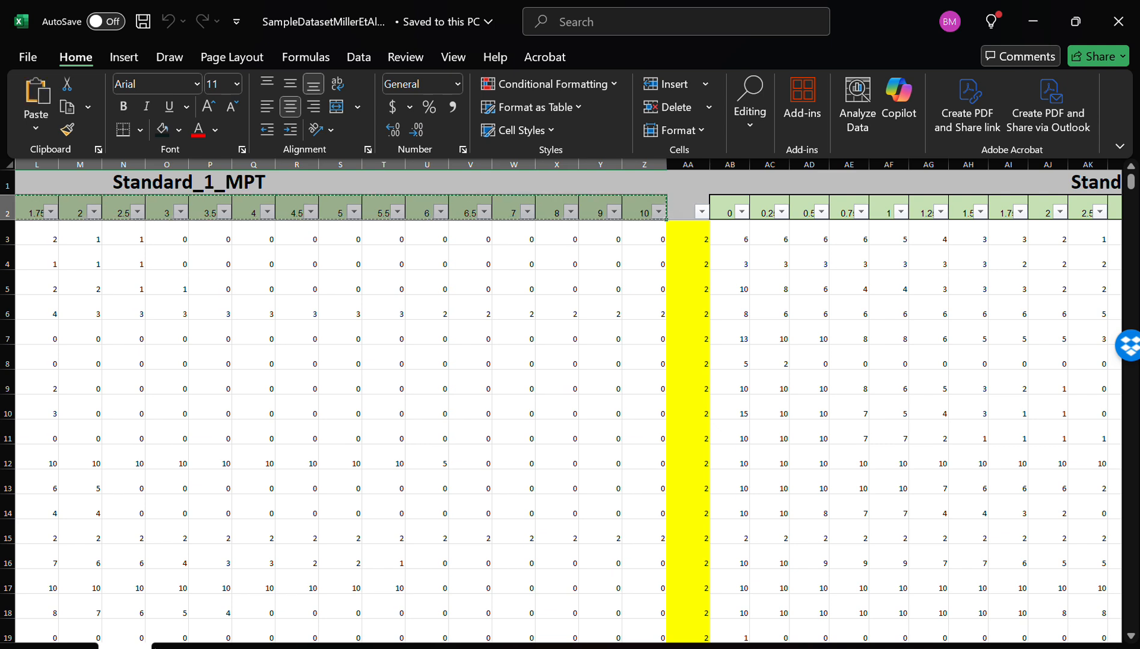
# Switch to the Demand Genie workbook and paste the copied prices as values into the green price row, starting at its first cell
pyautogui.moveTo(507, 641)
pyautogui.click(554, 616)
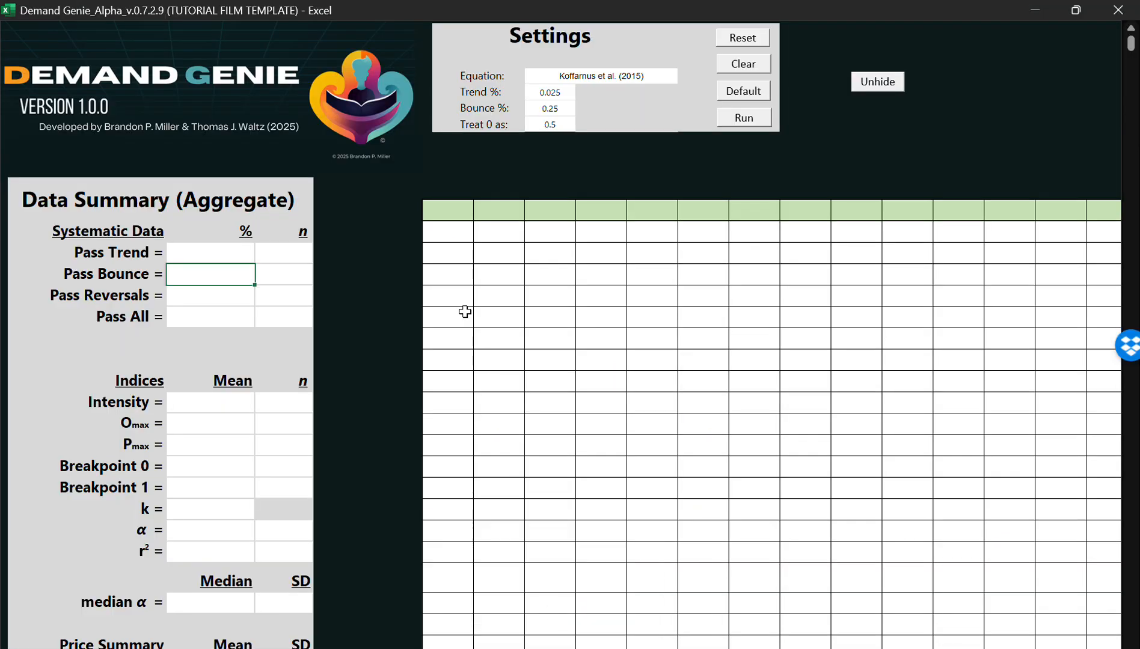
pyautogui.rightClick(440, 208)
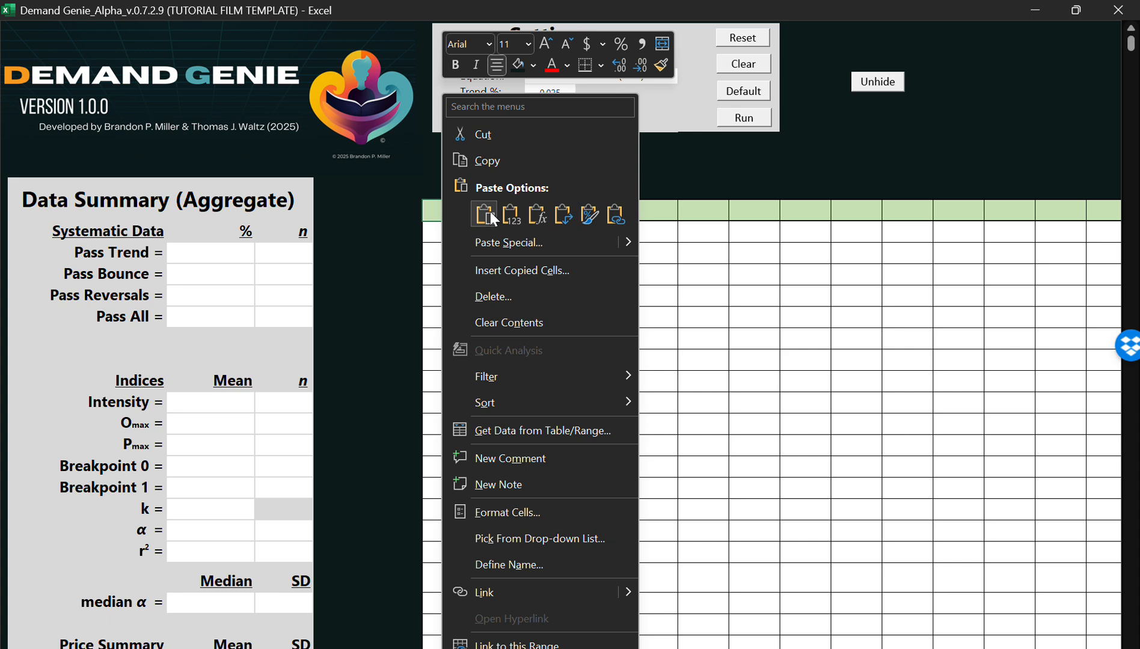
pyautogui.click(510, 214)
pyautogui.click(550, 381)
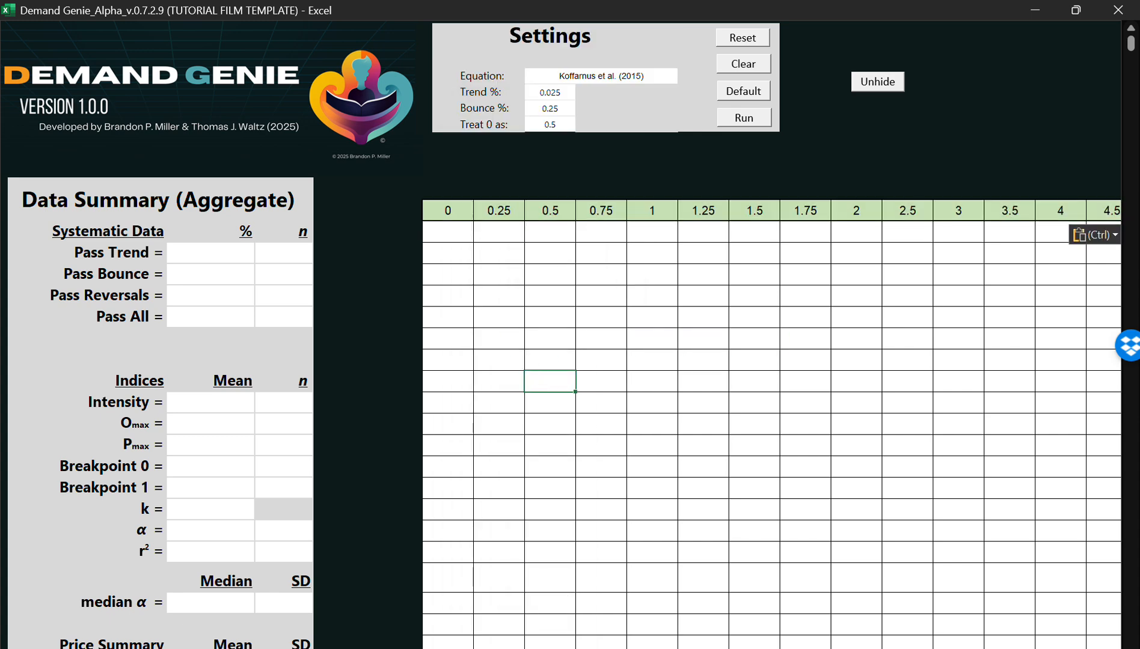
# Return to the sample dataset workbook and copy all Standard_1_MPT consumption values below the price row (E3:Z81)
pyautogui.moveTo(507, 640)
pyautogui.click(426, 598)
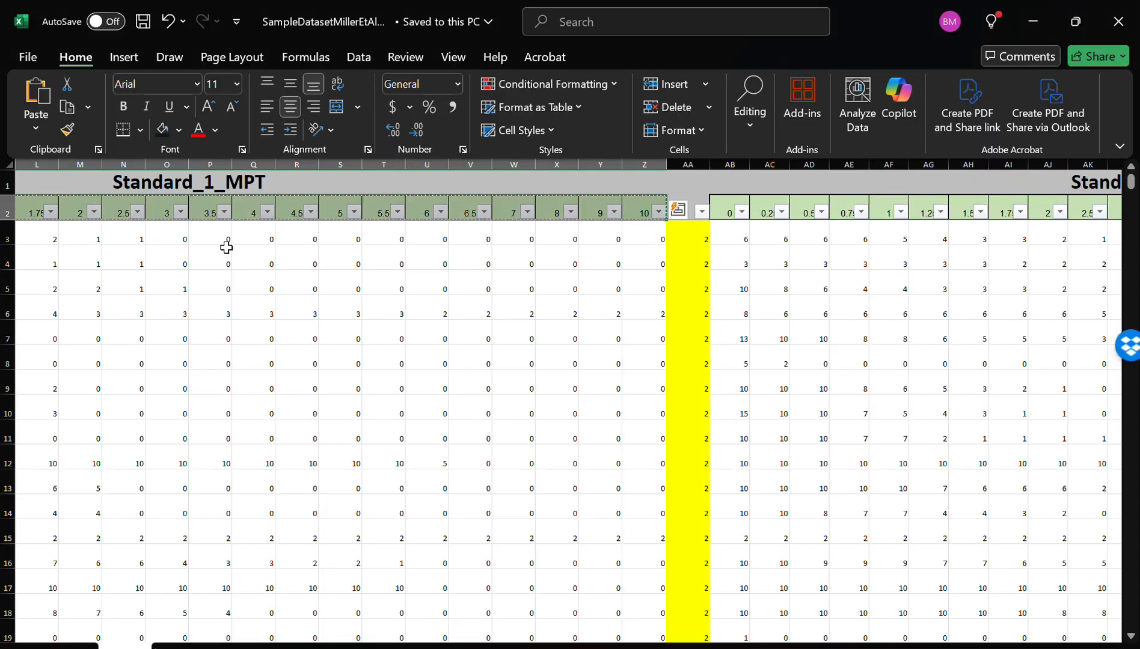
pyautogui.hscroll(-5, 810, 637)
pyautogui.click(450, 335)
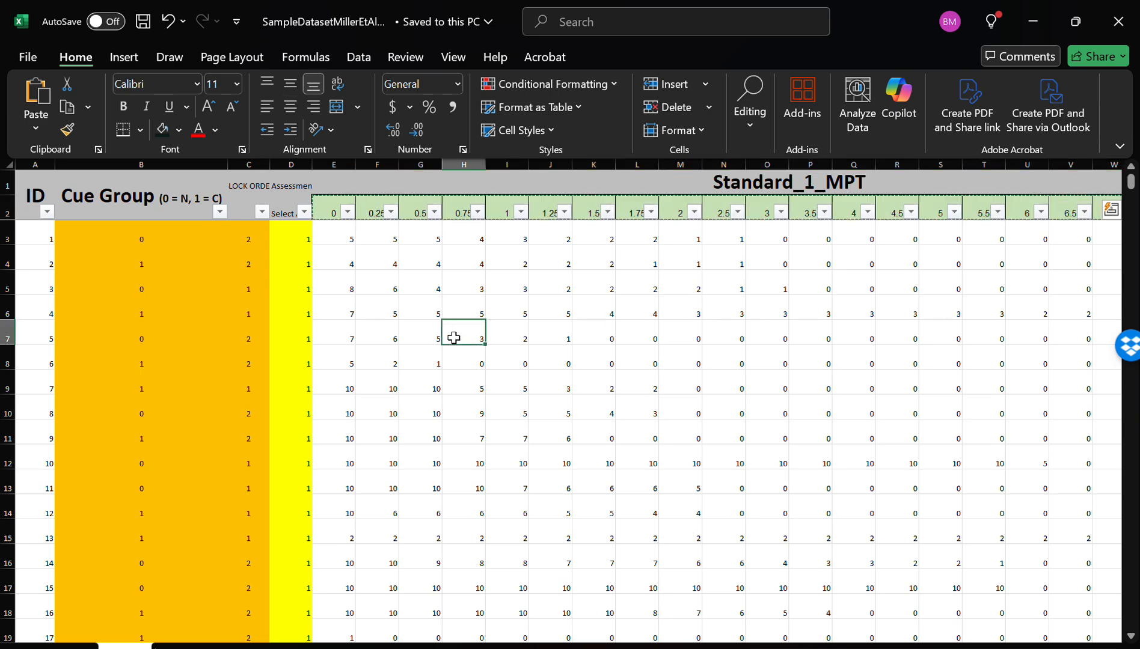
pyautogui.moveTo(333, 238); pyautogui.dragTo(745, 559)
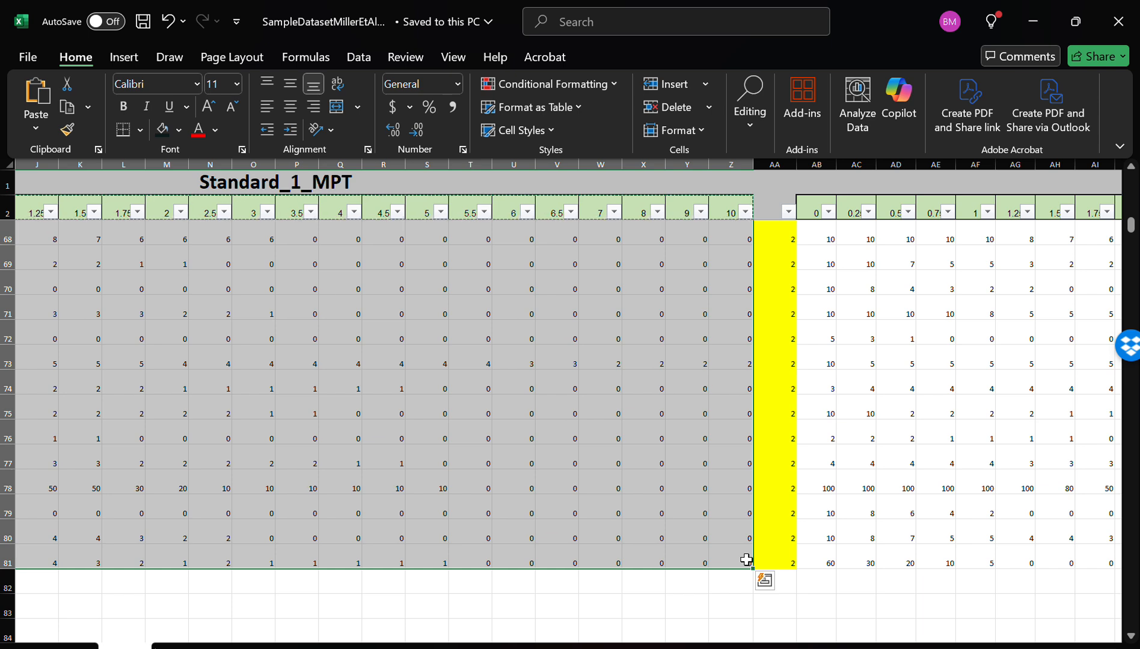
pyautogui.hotkey('ctrl', 'c')
pyautogui.moveTo(508, 646)
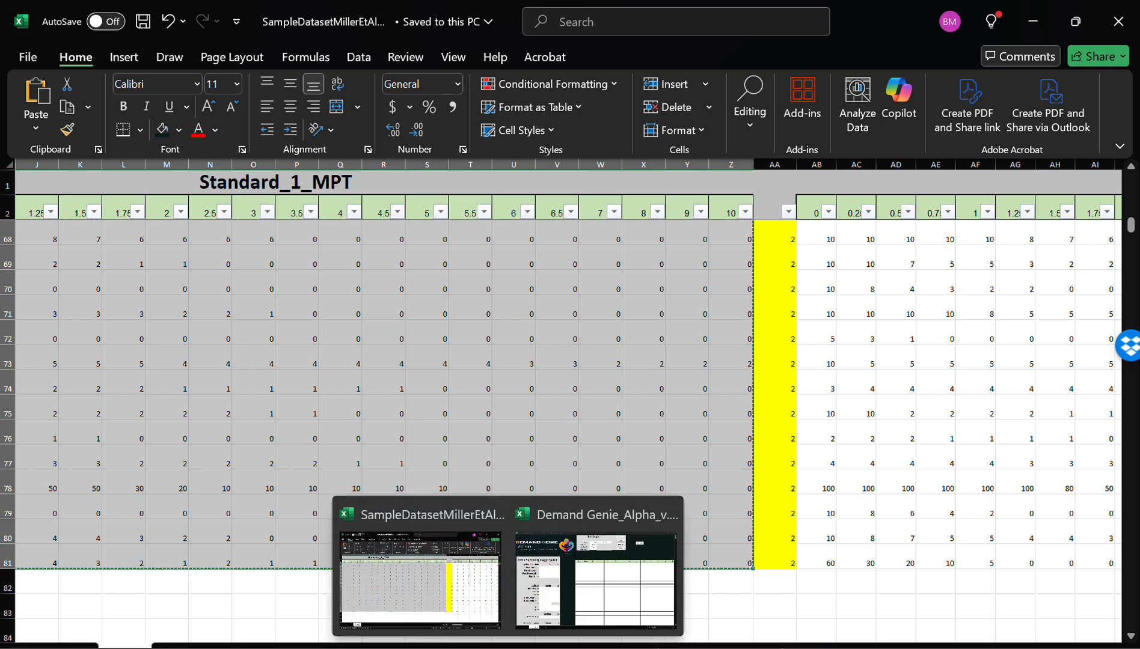
# Switch to the Demand Genie workbook and paste the copied consumption data as values, starting directly below the price 0 cell
pyautogui.click(585, 598)
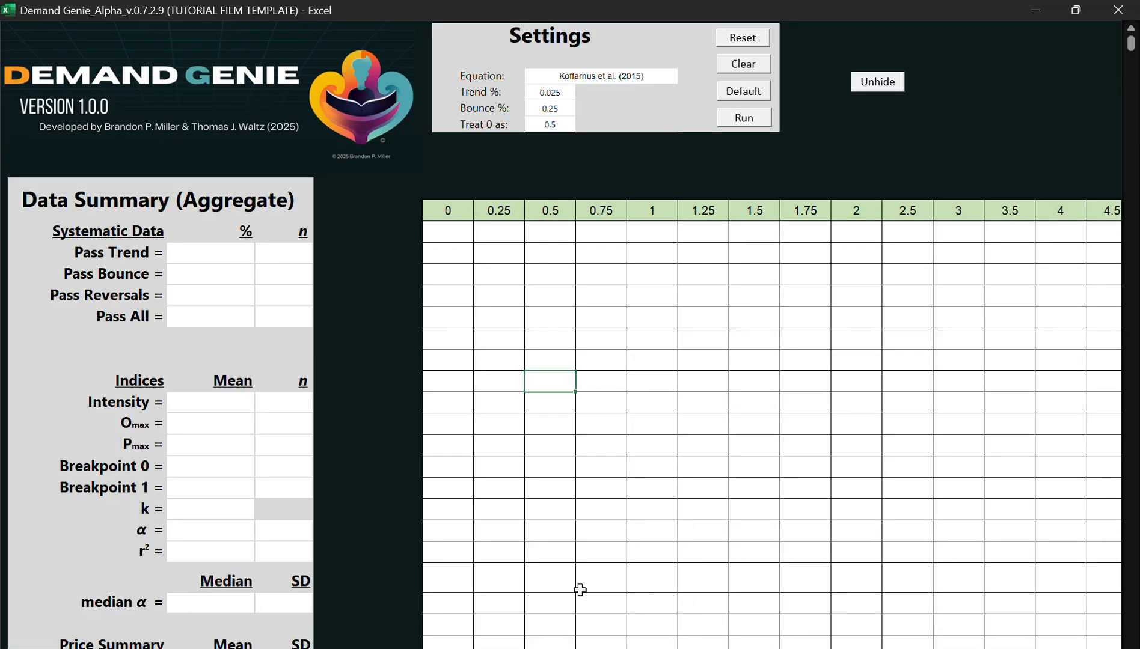
pyautogui.rightClick(444, 227)
pyautogui.click(514, 215)
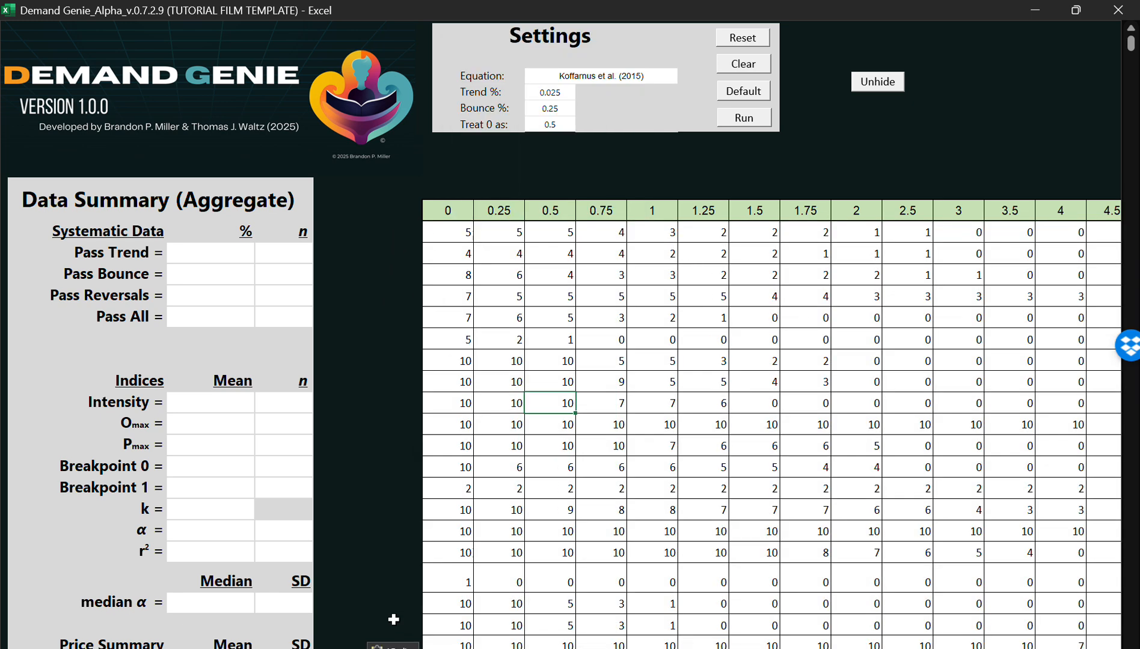
# Return to the SampleDatasetMillerEtAl workbook and copy all participant IDs from the ID column (A3:A81)
pyautogui.moveTo(511, 642)
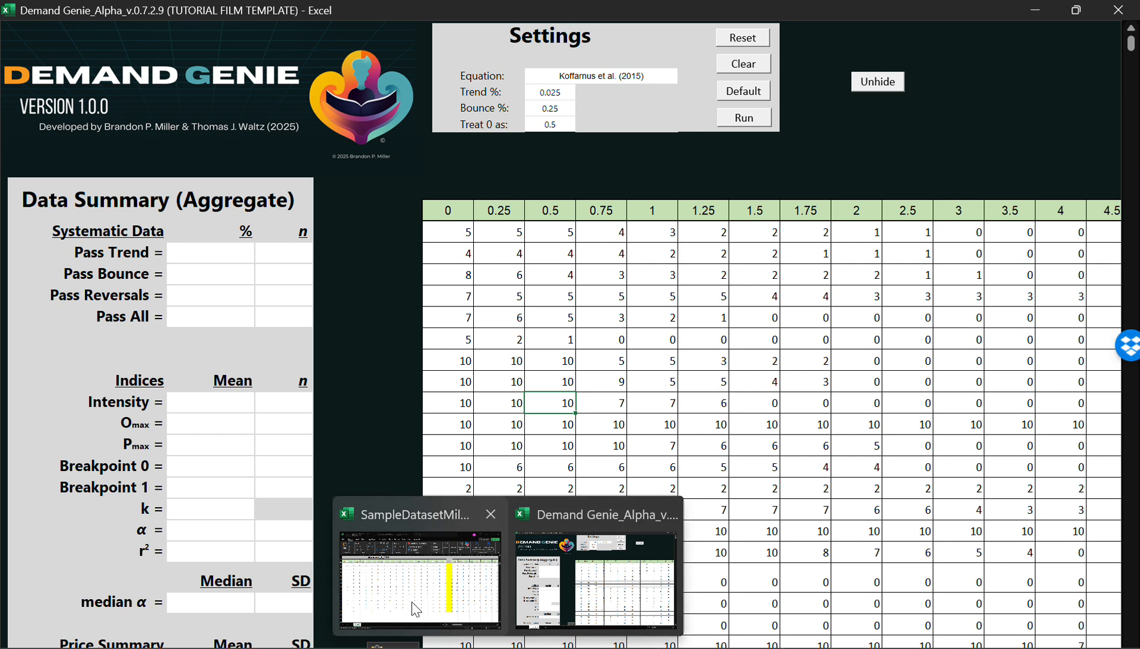
pyautogui.click(415, 578)
pyautogui.click(645, 633)
pyautogui.moveTo(801, 645); pyautogui.dragTo(699, 647)
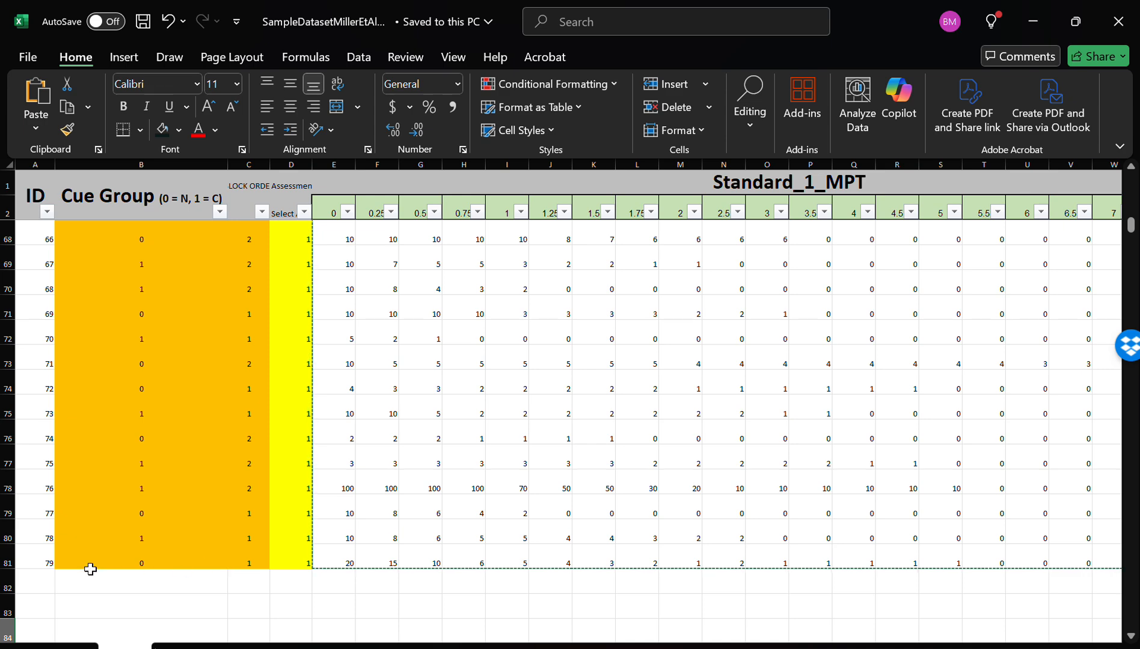
pyautogui.moveTo(45, 561); pyautogui.dragTo(33, 242)
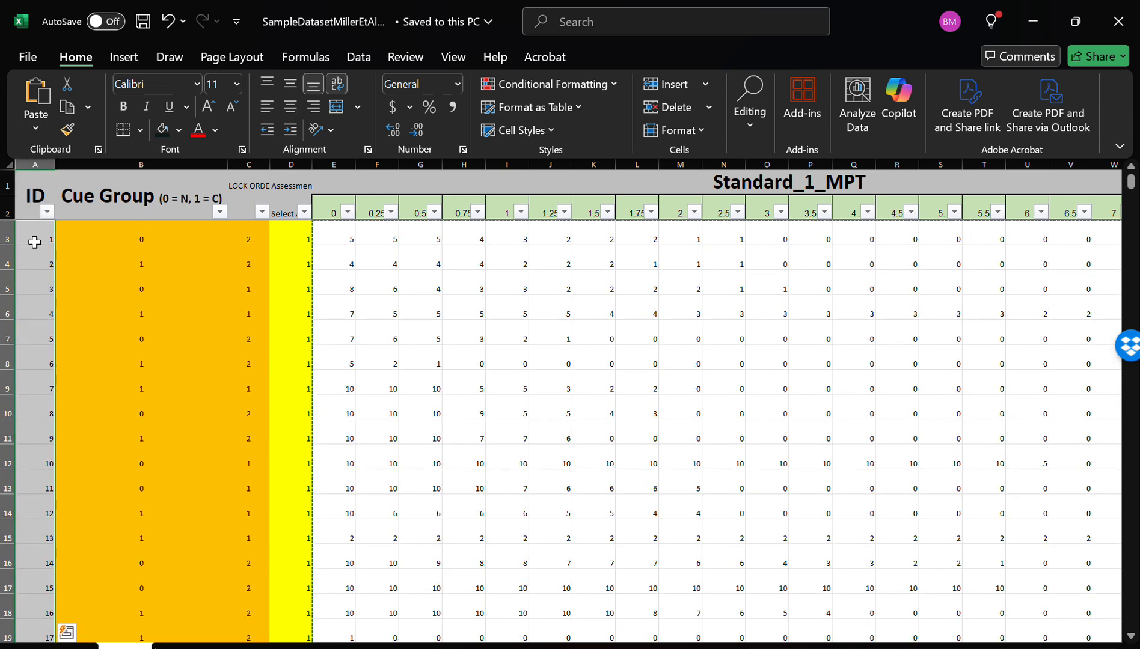
pyautogui.rightClick(33, 242)
pyautogui.click(71, 190)
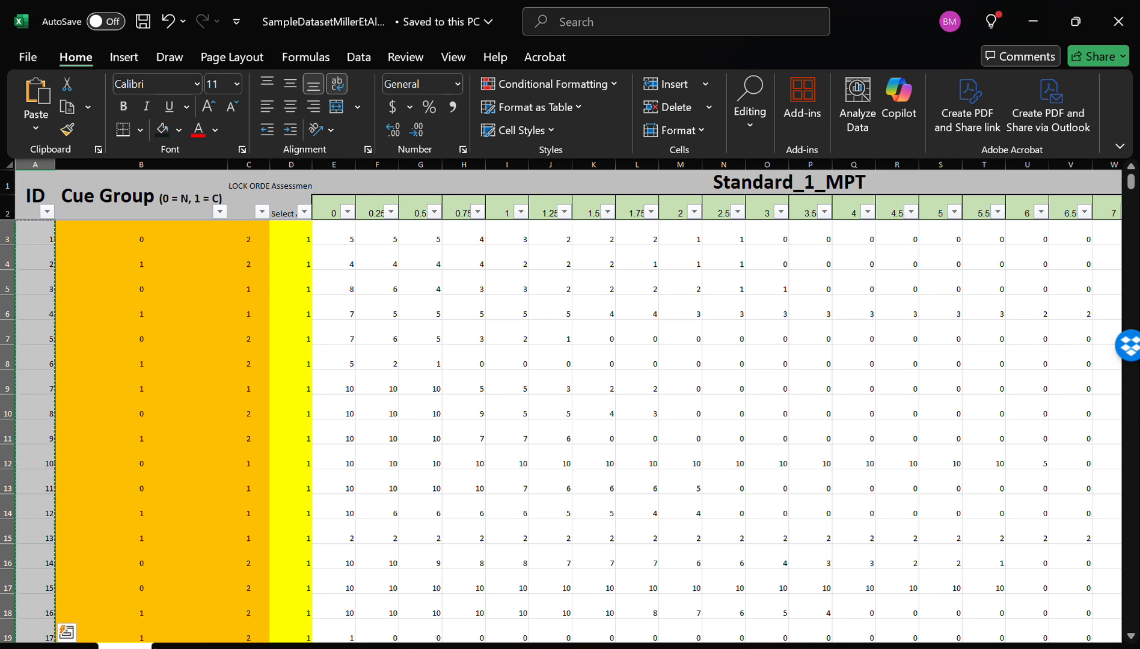
# Switch to the Demand Genie workbook and paste the copied IDs as values beside the consumption data, starting at its first row
pyautogui.moveTo(508, 646)
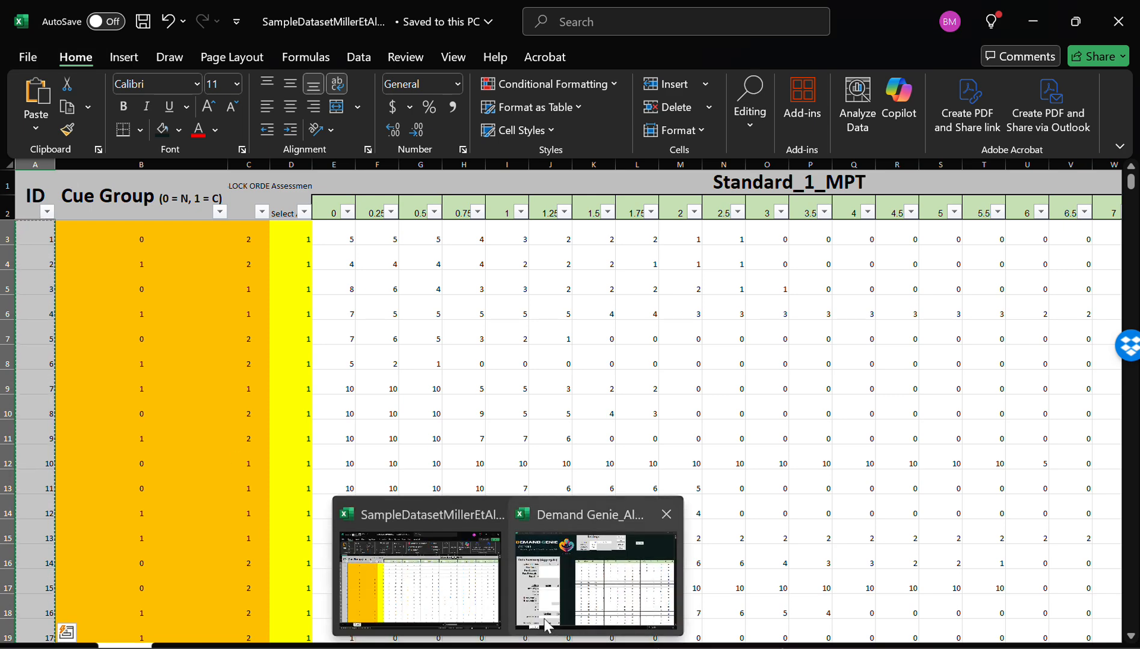
pyautogui.click(570, 610)
pyautogui.click(398, 234)
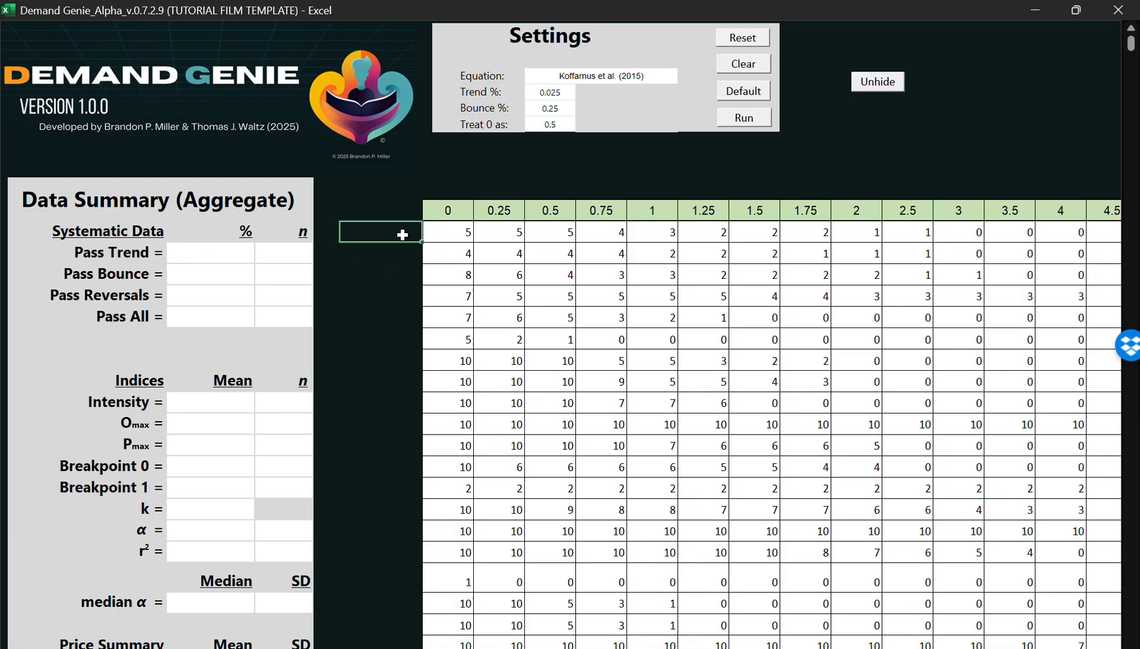
pyautogui.rightClick(400, 234)
pyautogui.click(469, 218)
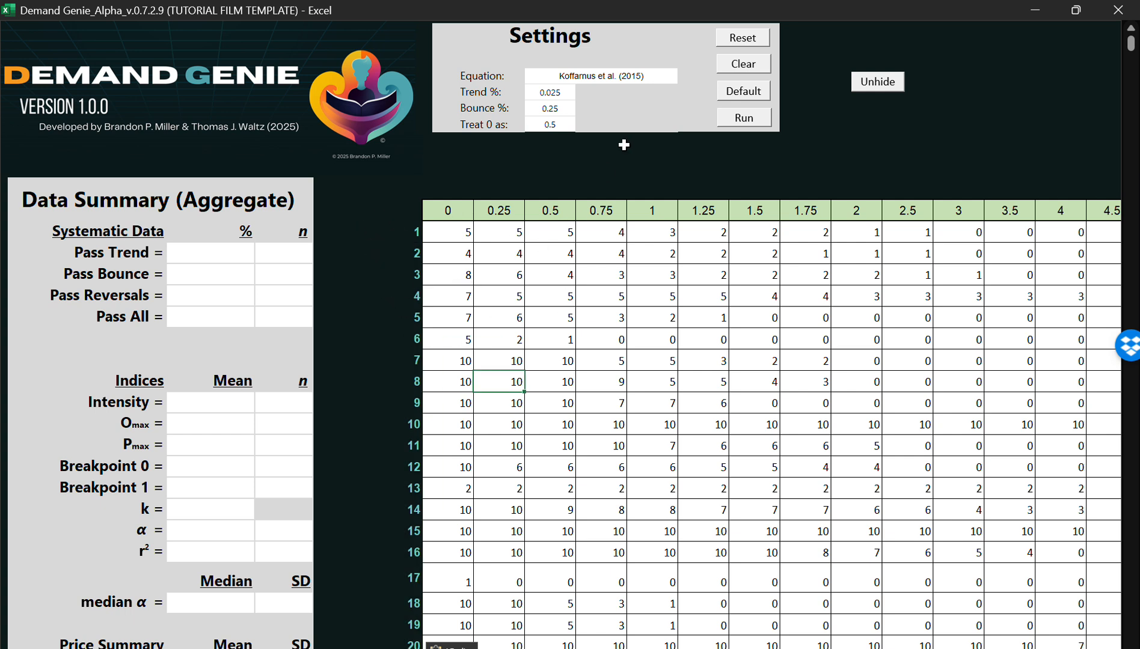
# Review the demand equation choices offered for the Equation setting
pyautogui.click(608, 83)
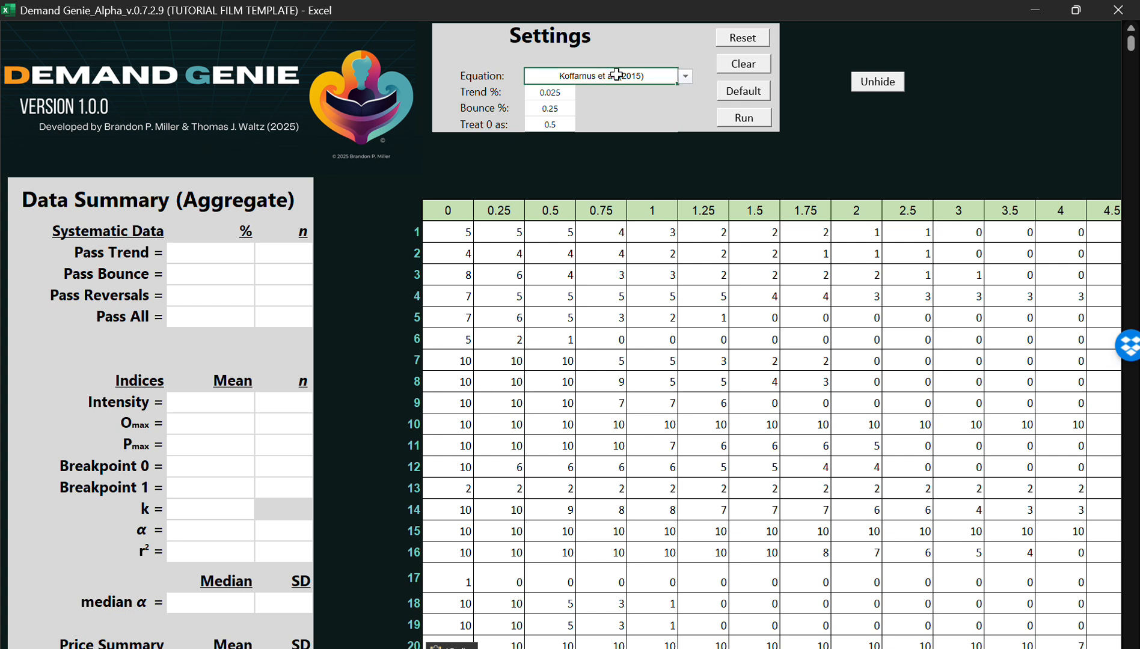
pyautogui.click(689, 78)
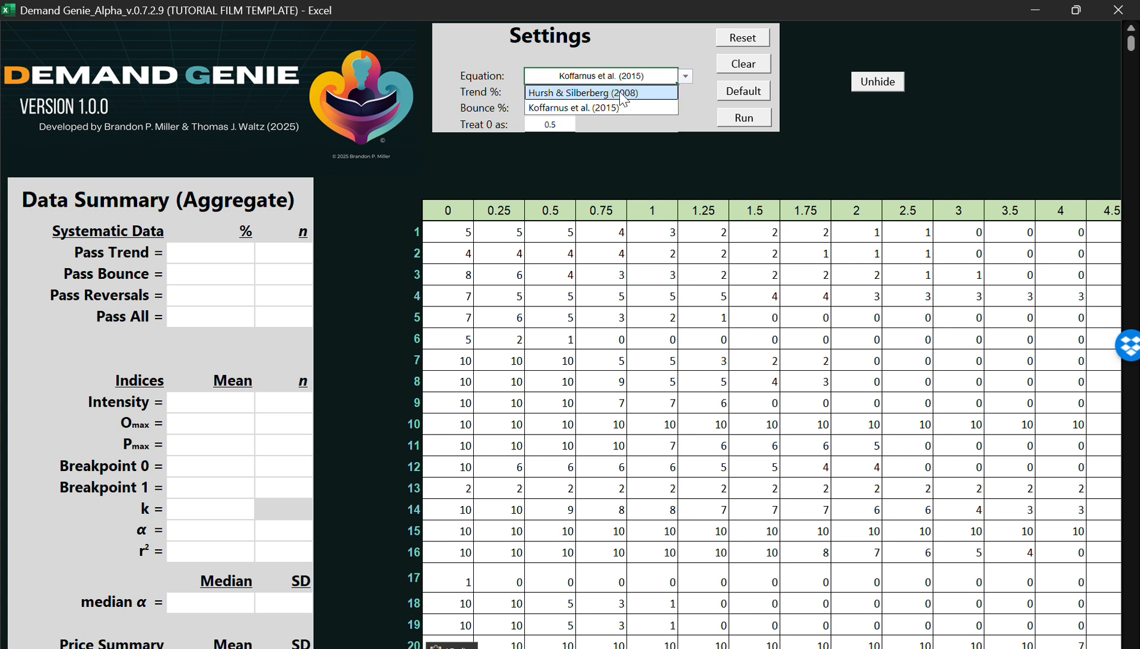
pyautogui.click(603, 63)
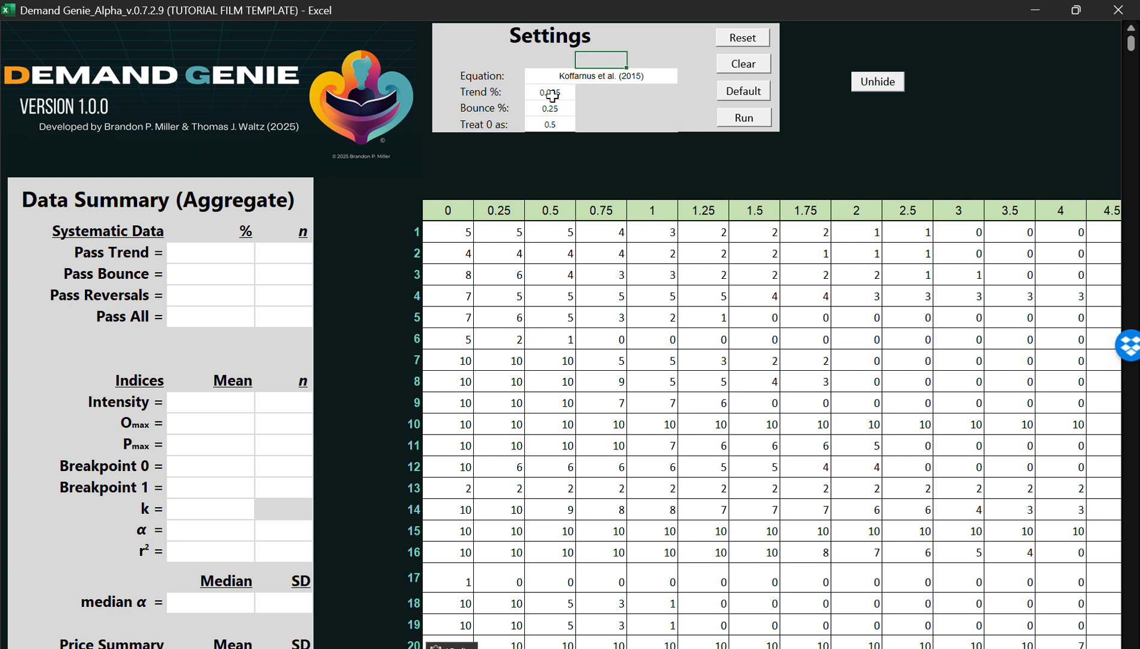
pyautogui.click(557, 75)
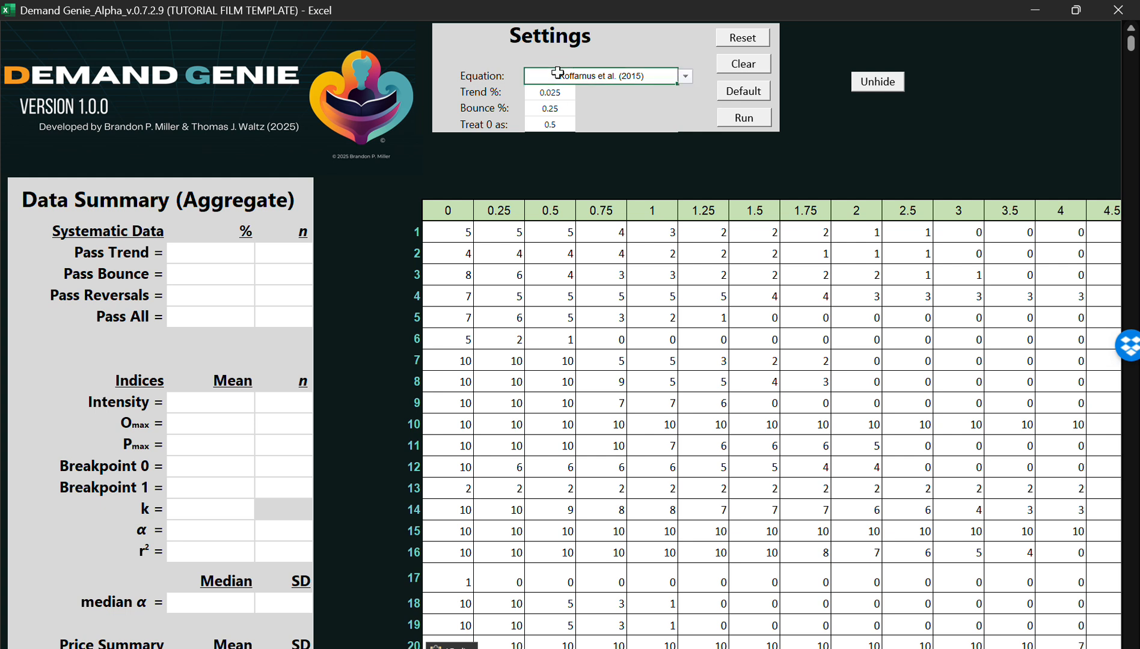
pyautogui.click(601, 122)
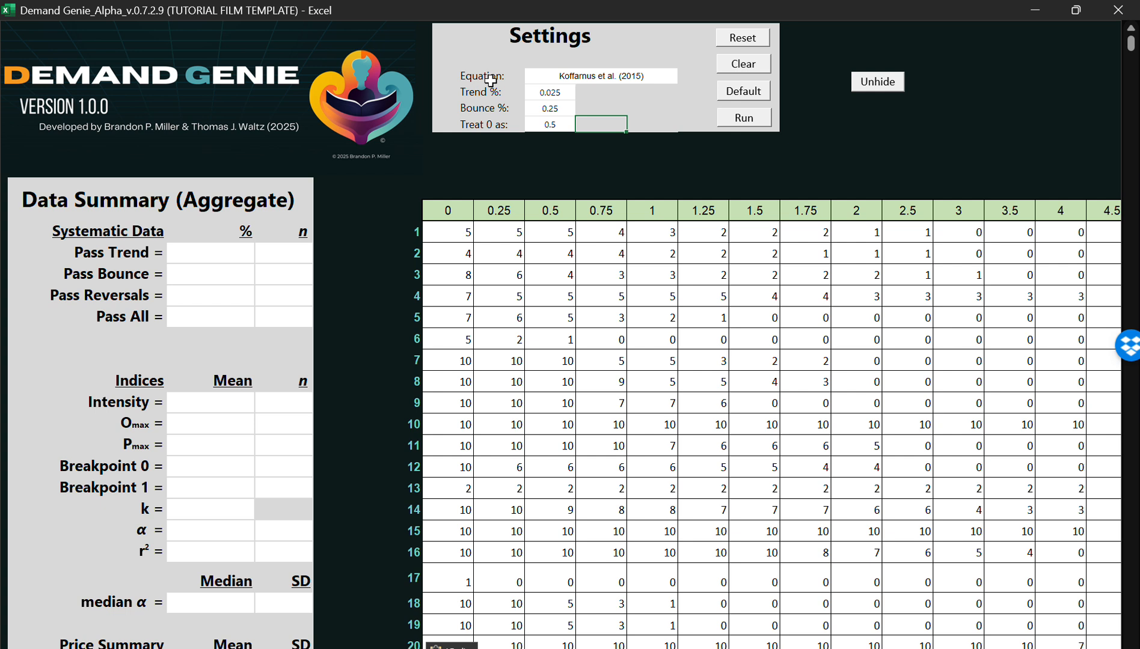
pyautogui.click(596, 91)
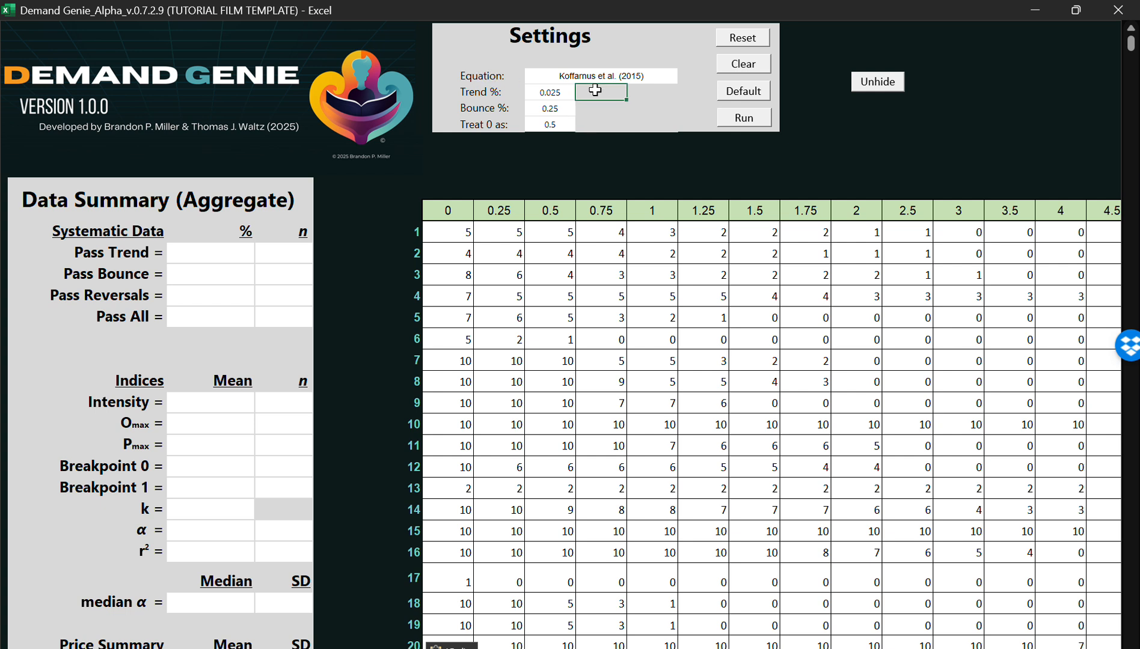
pyautogui.click(640, 75)
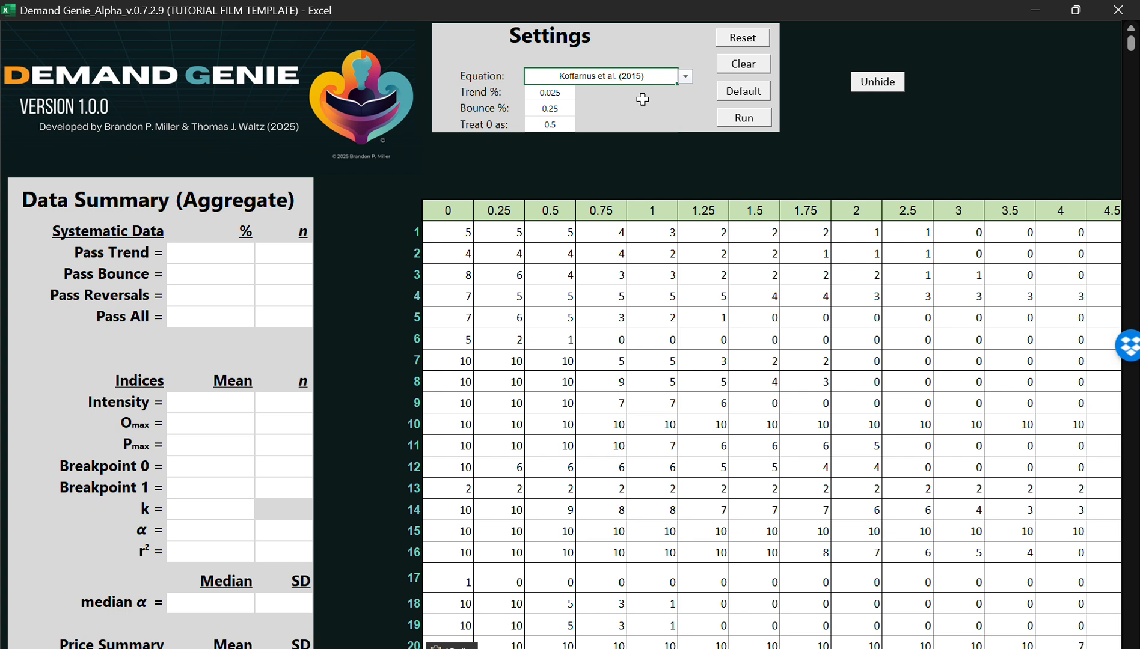
# Review the threshold options available for the Trend % and Bounce % settings
pyautogui.click(564, 95)
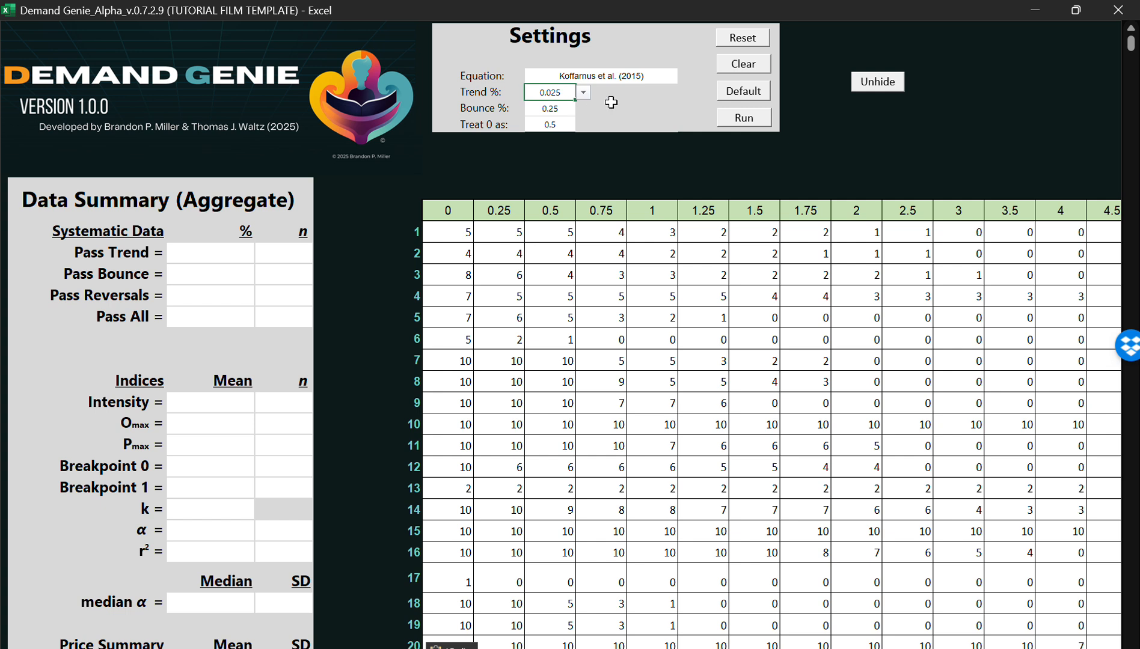
pyautogui.click(552, 111)
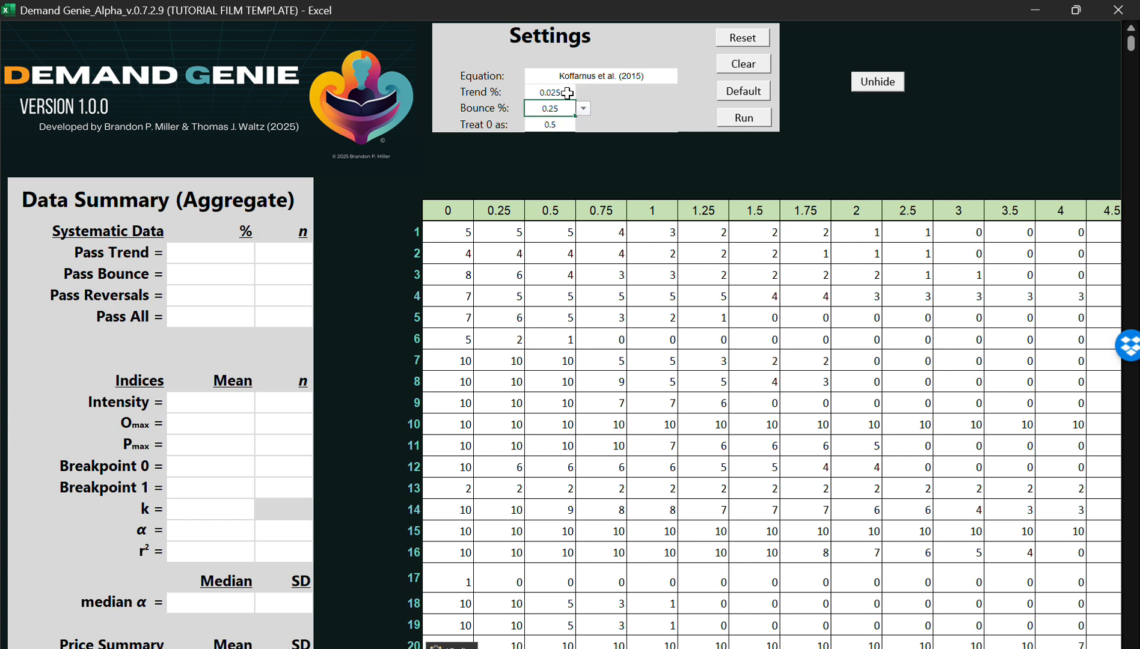
pyautogui.click(567, 93)
pyautogui.click(582, 93)
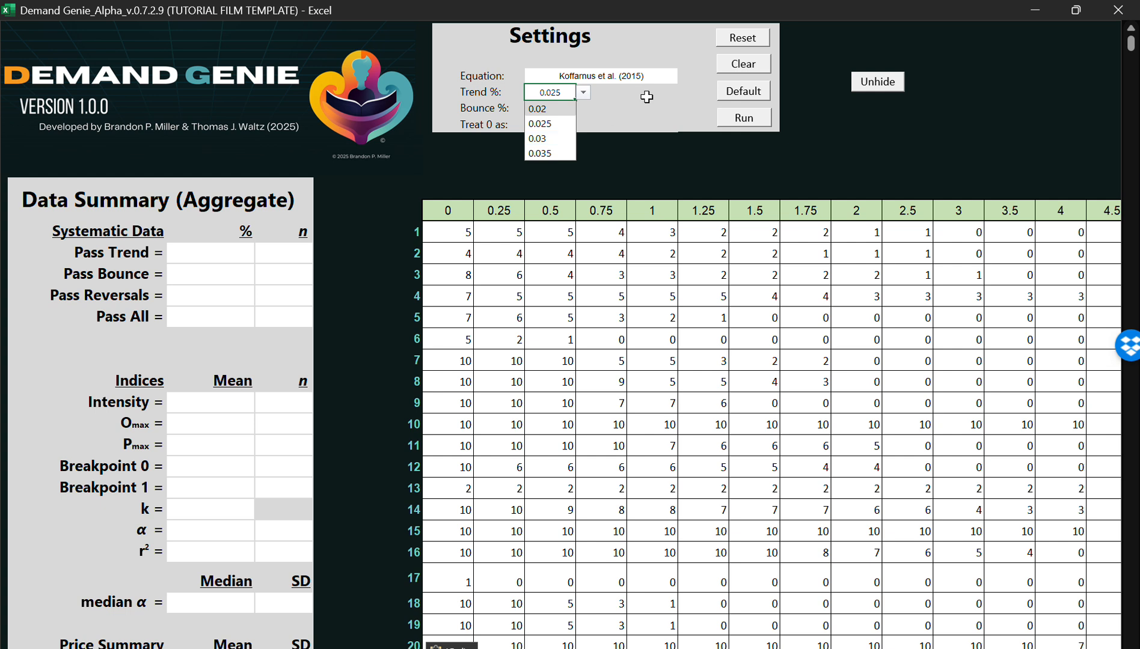
pyautogui.click(645, 96)
pyautogui.click(570, 111)
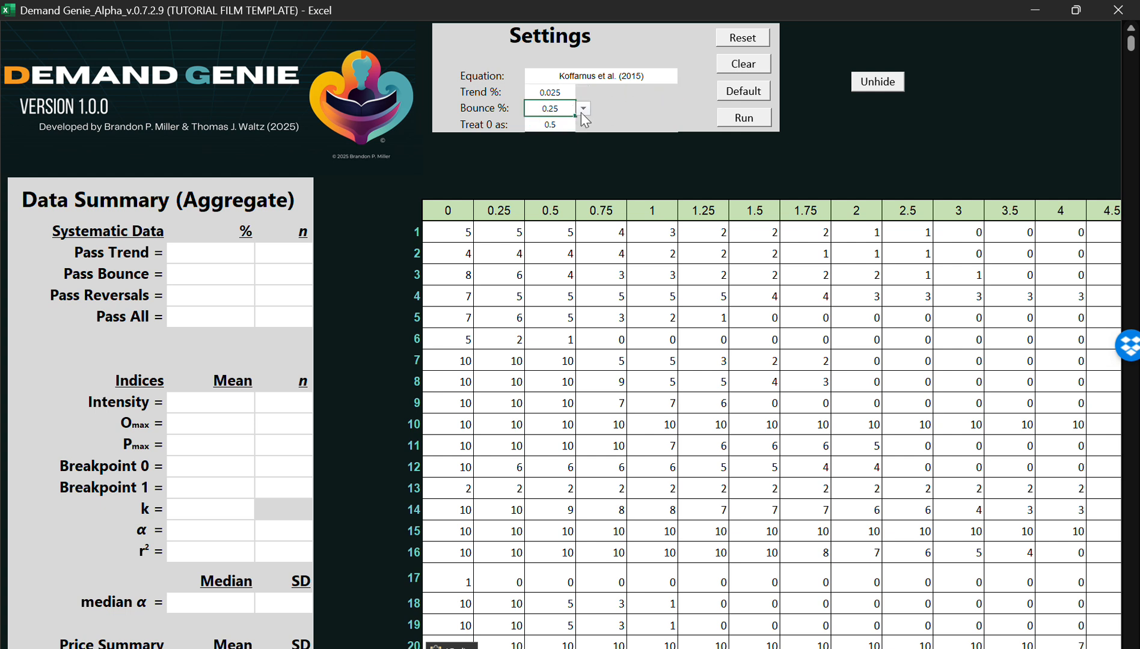
pyautogui.click(582, 110)
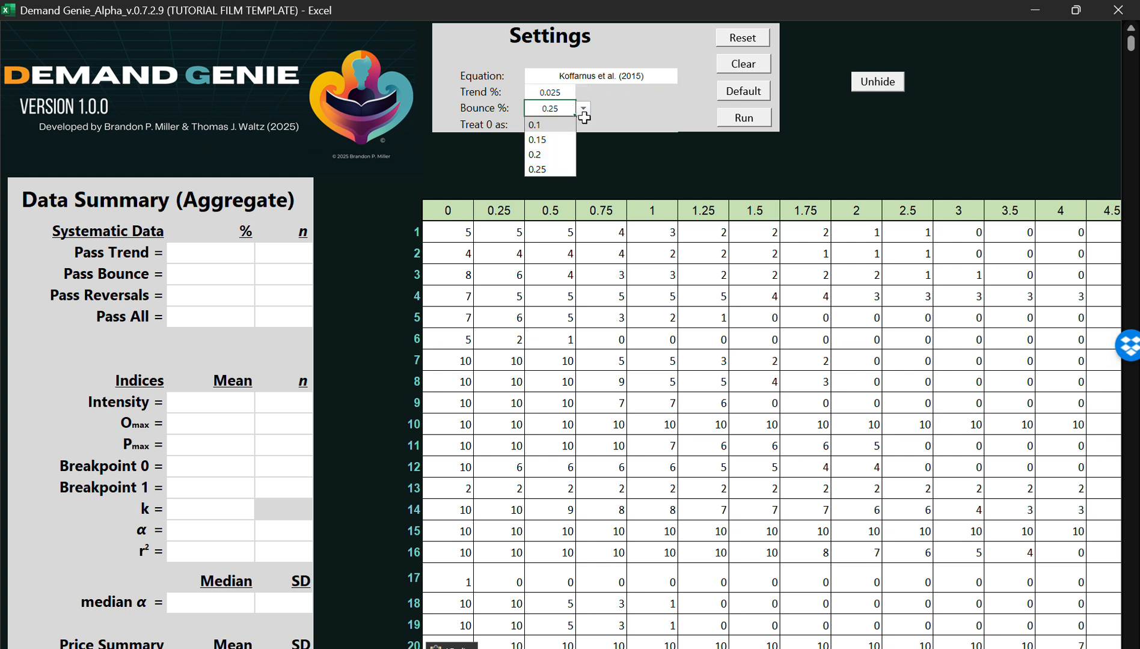
pyautogui.click(640, 108)
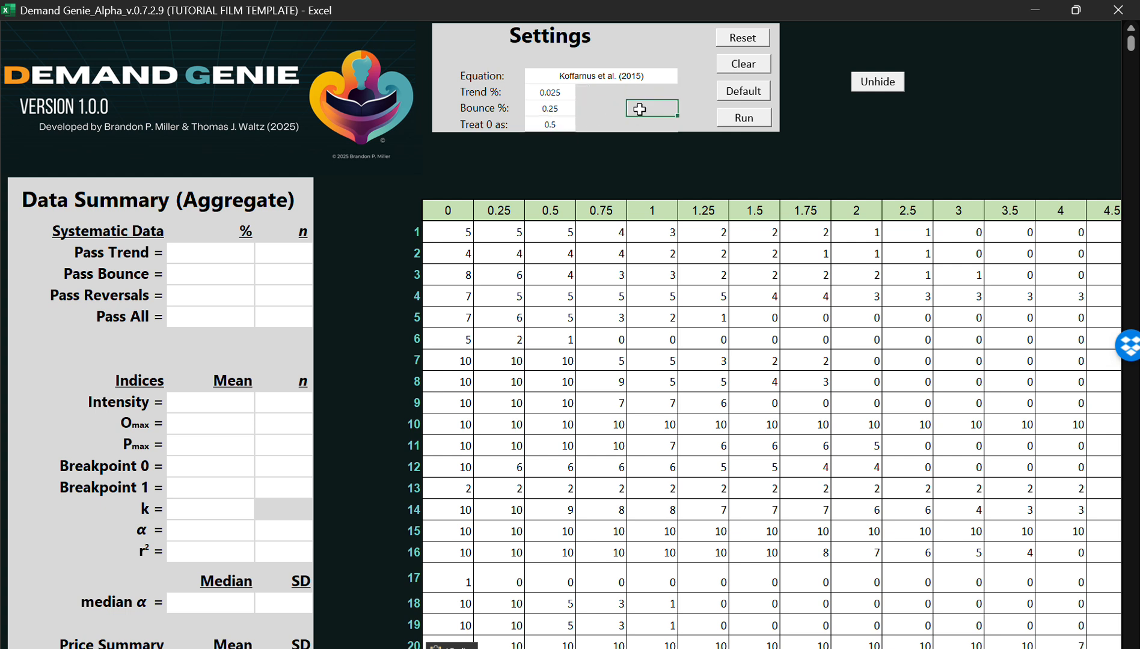
# Review the replacement values available for zero consumption in the Treat 0 as setting
pyautogui.click(563, 126)
pyautogui.click(583, 125)
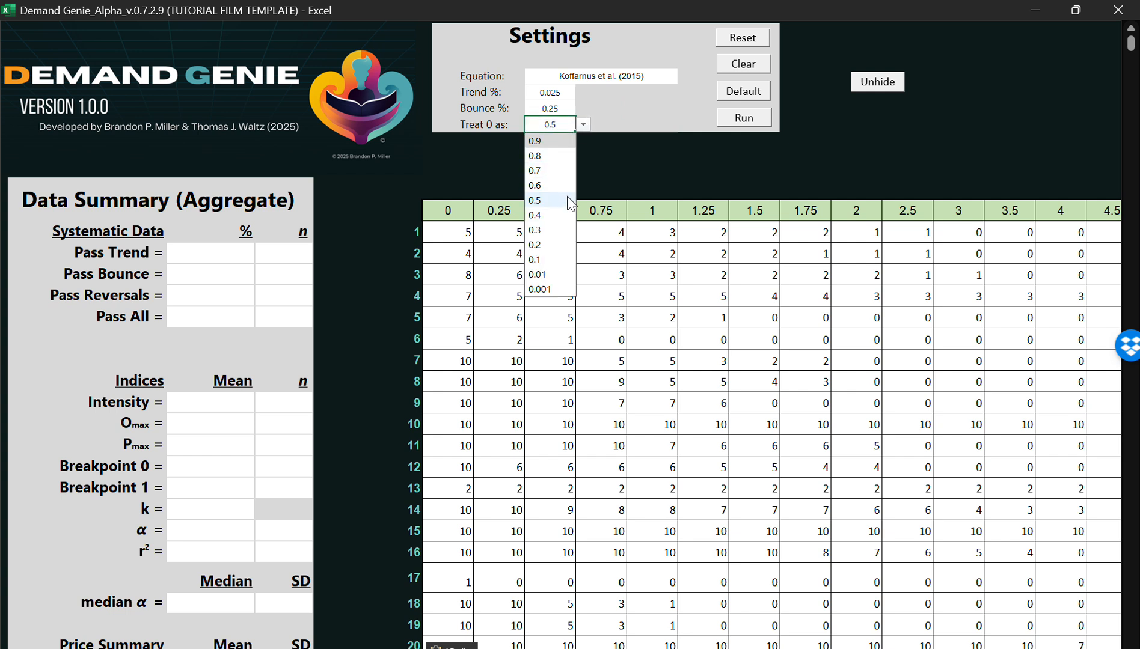
pyautogui.click(631, 117)
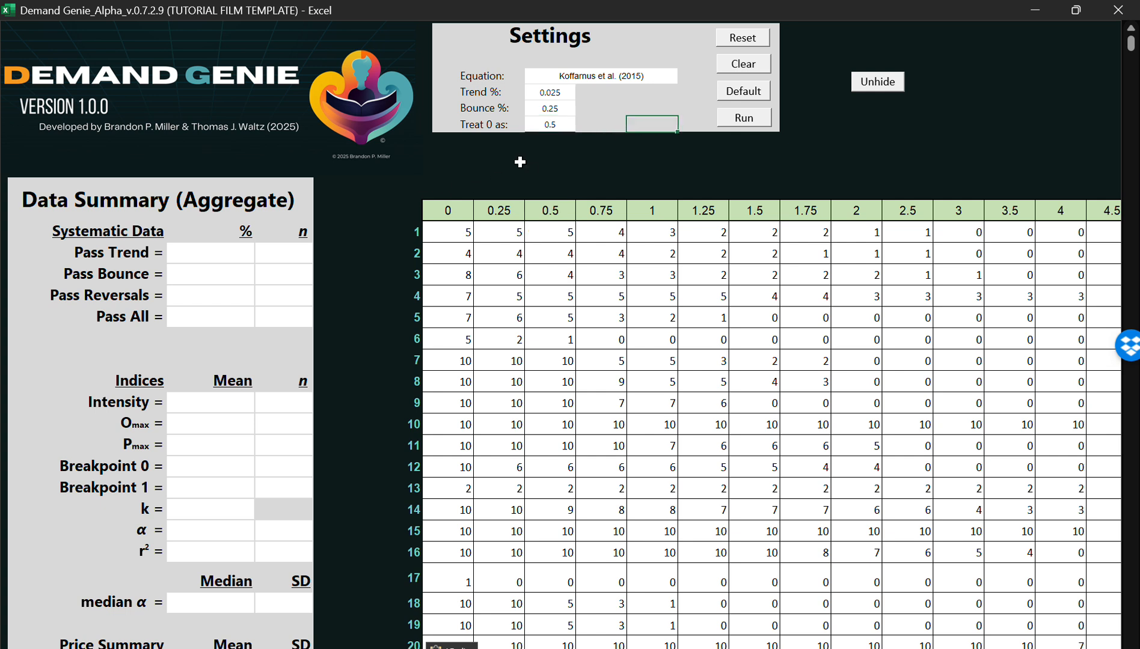
pyautogui.click(554, 120)
pyautogui.click(583, 124)
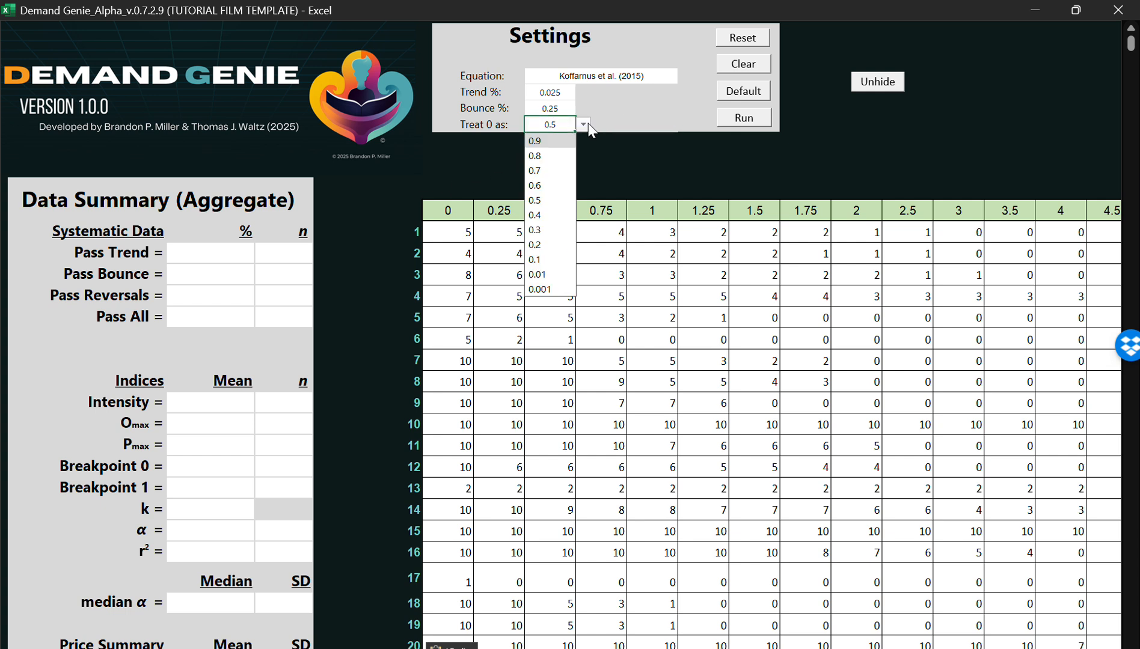
pyautogui.click(642, 105)
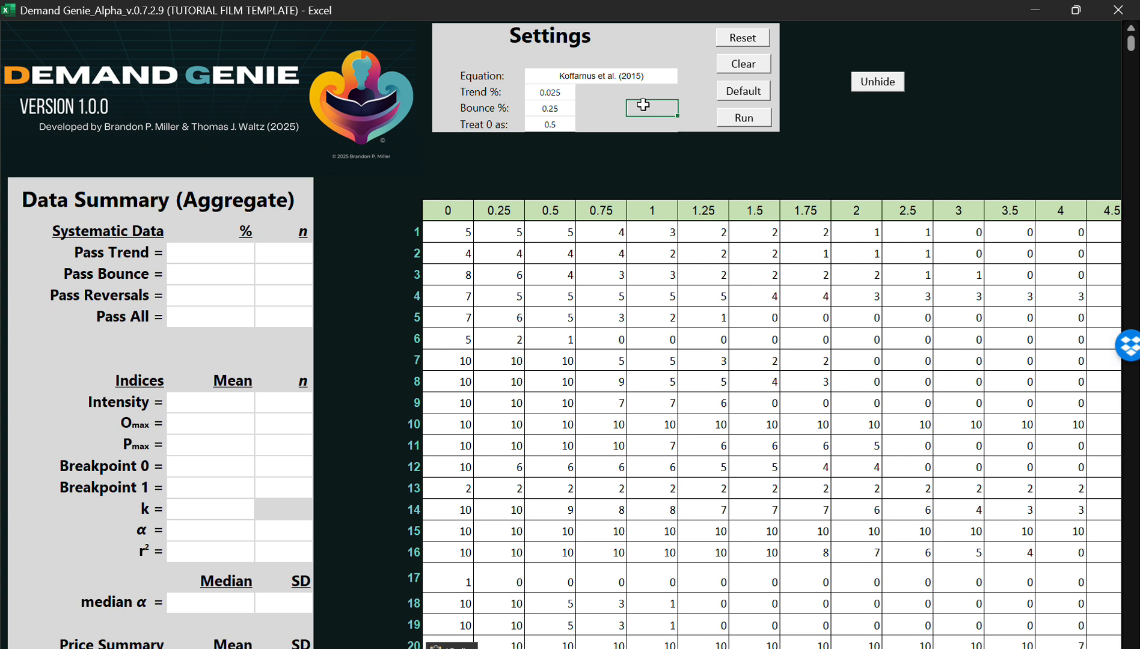
pyautogui.click(557, 126)
pyautogui.click(585, 124)
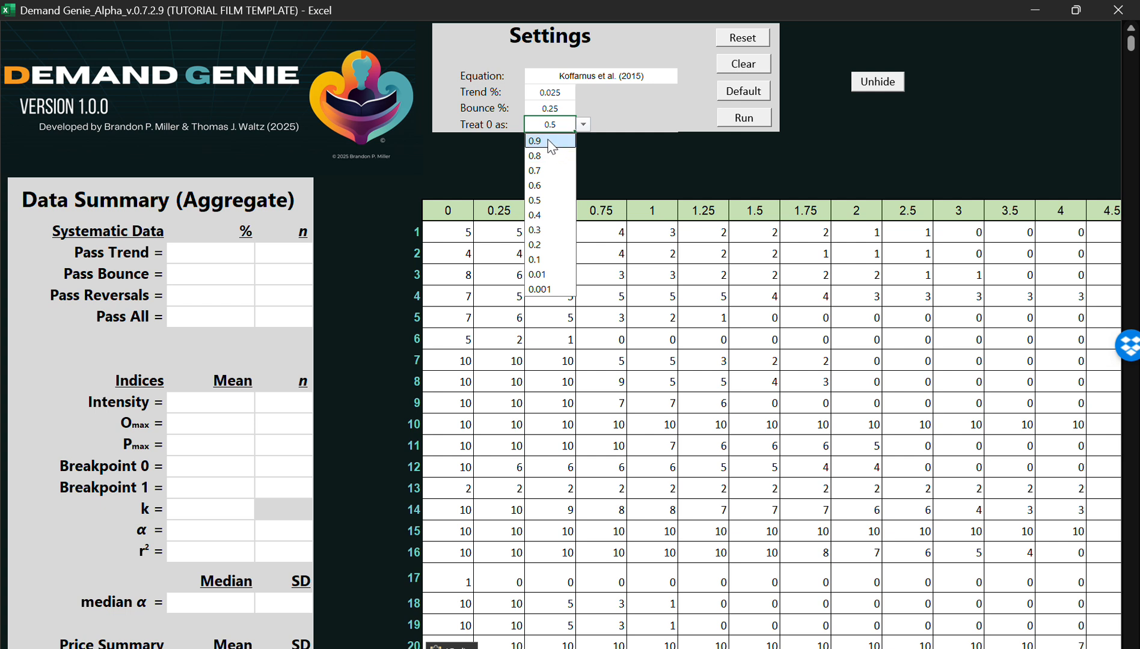
pyautogui.click(624, 120)
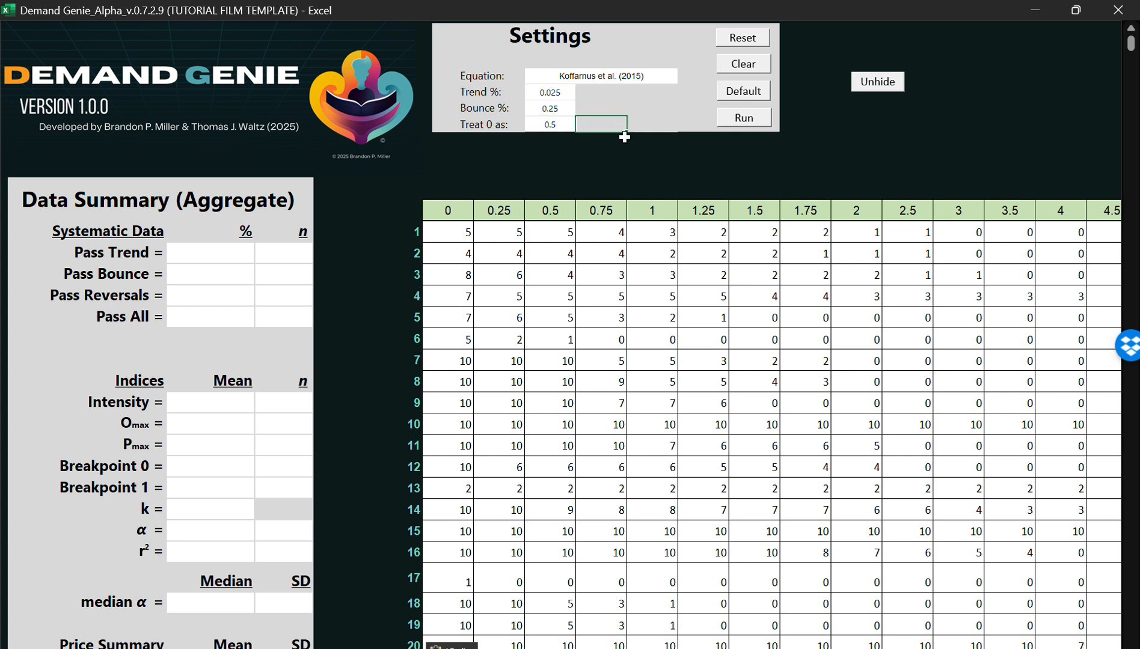
pyautogui.click(557, 124)
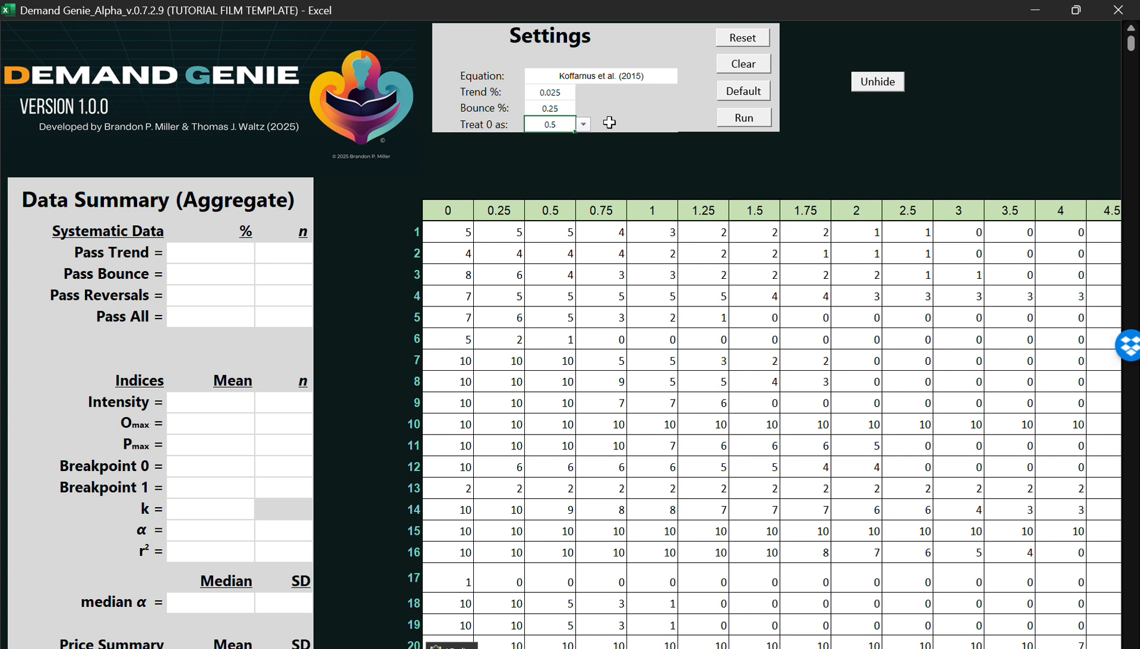
# Run the demand analysis on the pasted data and dismiss the completion message
pyautogui.click(743, 119)
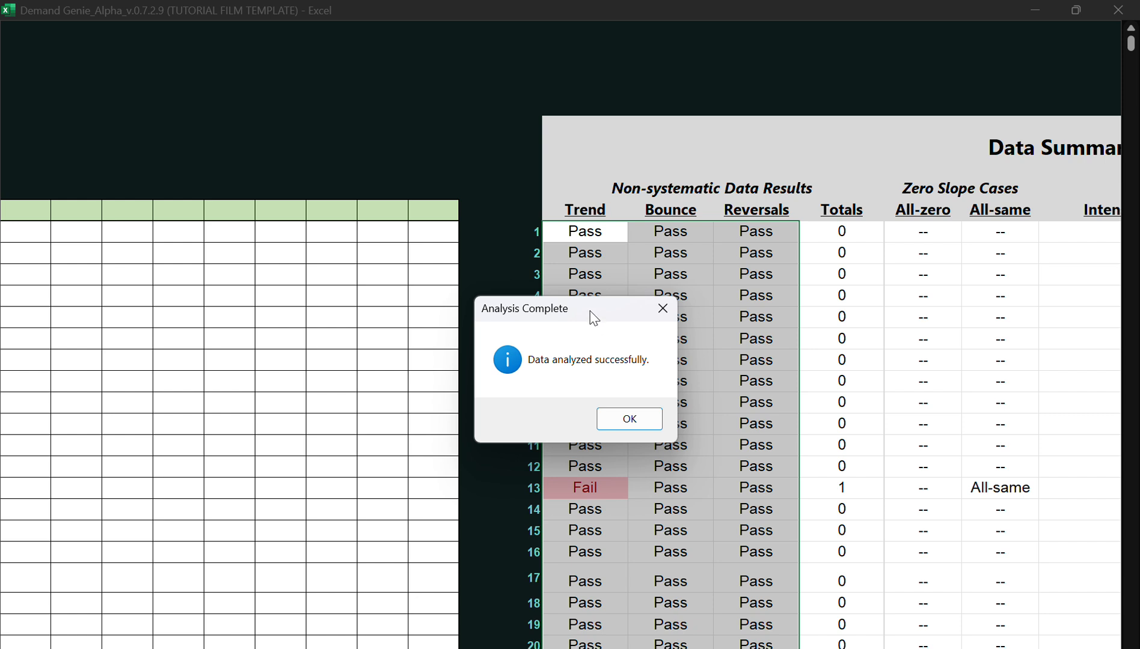
pyautogui.click(601, 415)
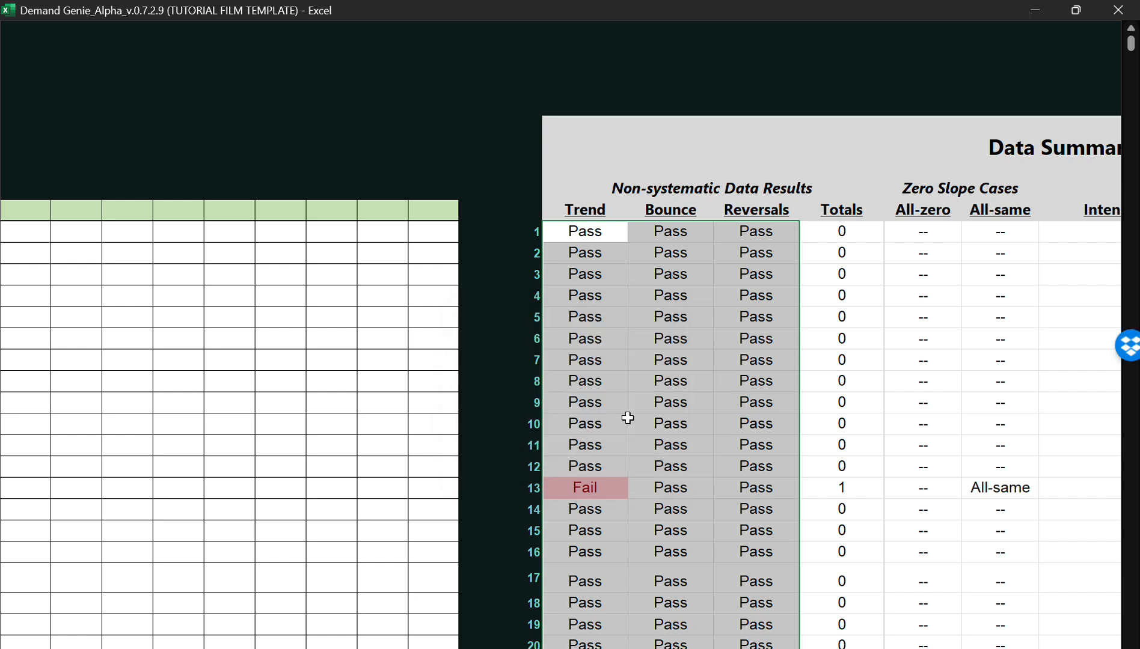
pyautogui.click(663, 317)
# Examine the Trend, Bounce, Reversals and Totals results under Non-systematic Data Results, comparing the first participant's row with participant 13's
pyautogui.moveTo(588, 231); pyautogui.dragTo(750, 236)
pyautogui.click(739, 317)
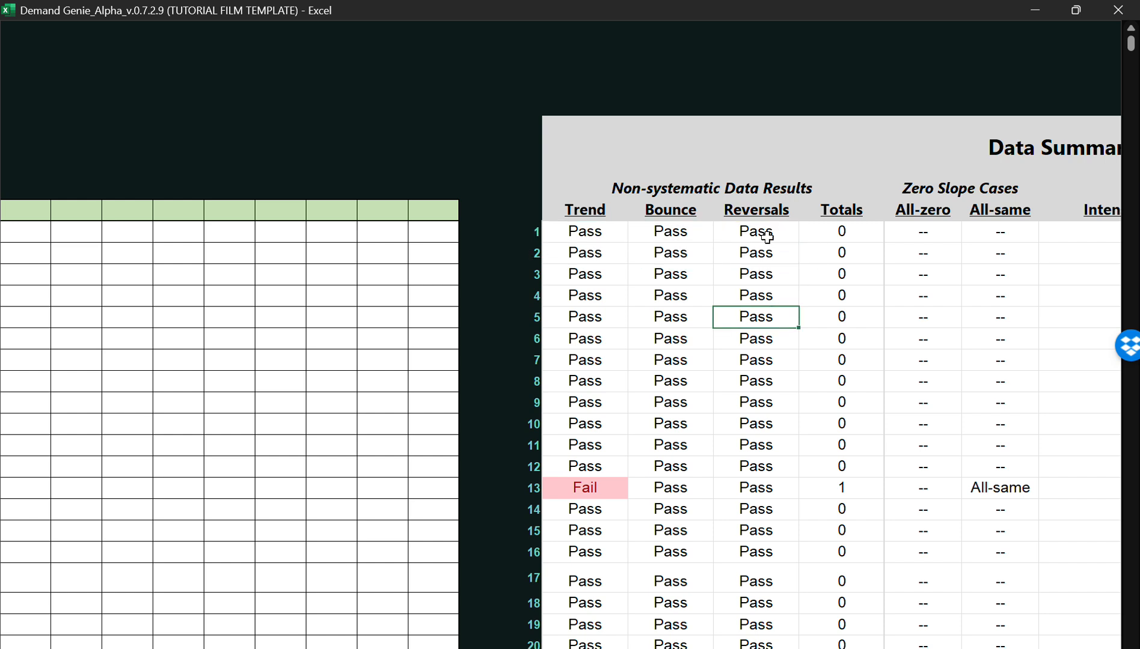
pyautogui.click(855, 230)
pyautogui.scroll(-1, 667, 384)
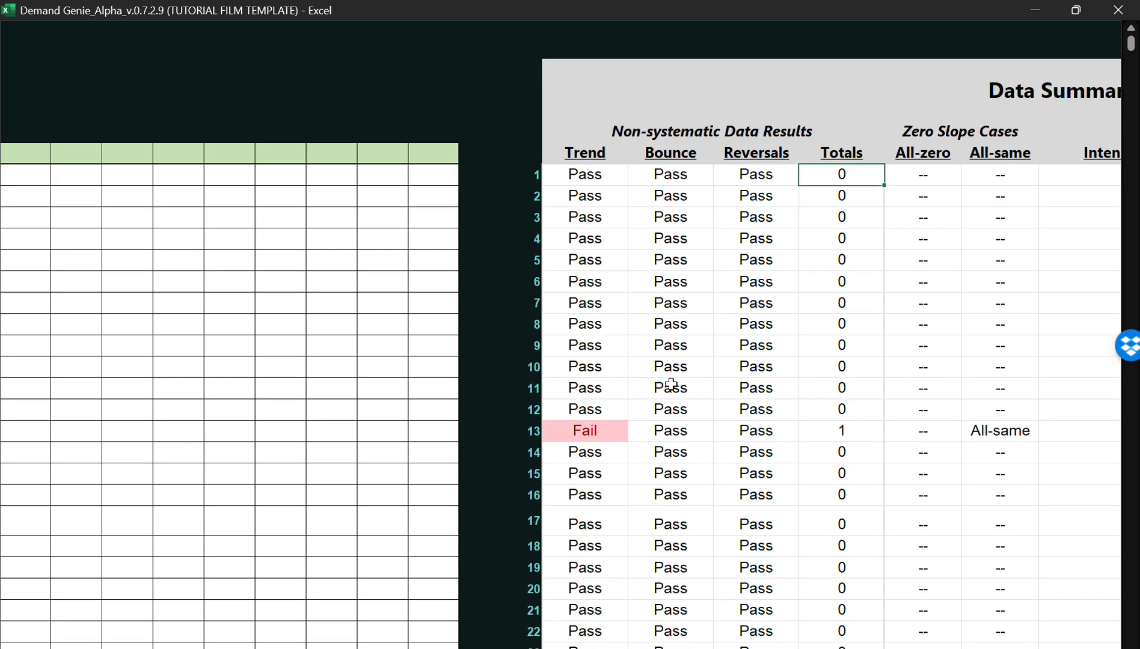
pyautogui.click(595, 429)
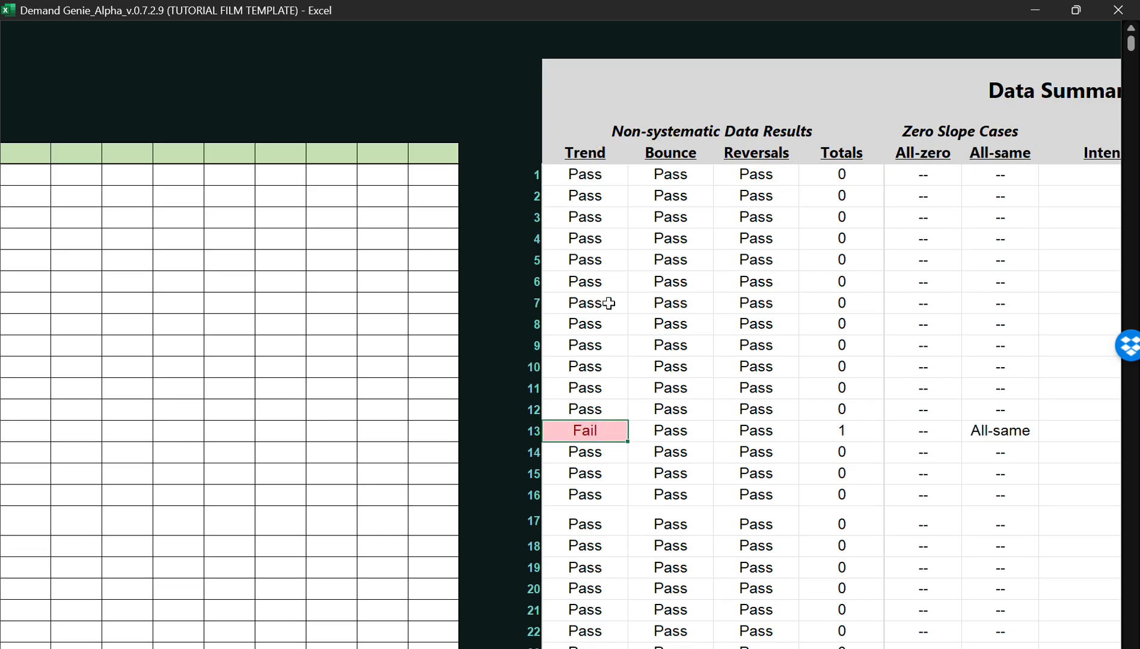
pyautogui.click(760, 428)
pyautogui.click(870, 437)
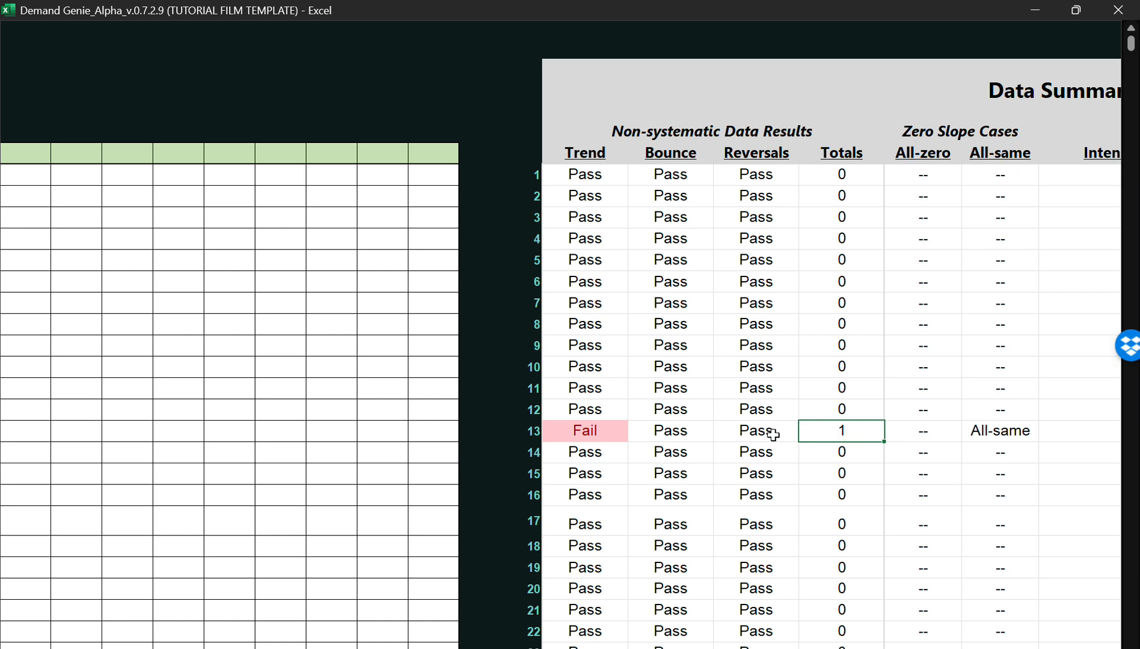
# Compare participant 13's Trend and All-same results with that participant's consumption values across the prices
pyautogui.click(1005, 431)
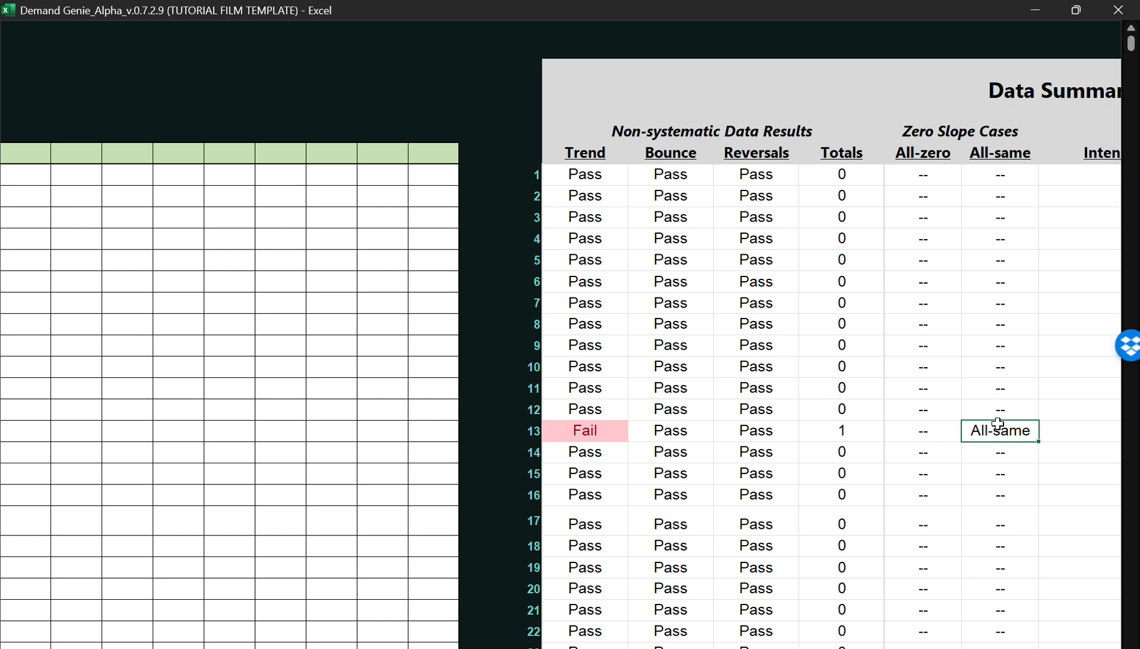
pyautogui.click(588, 433)
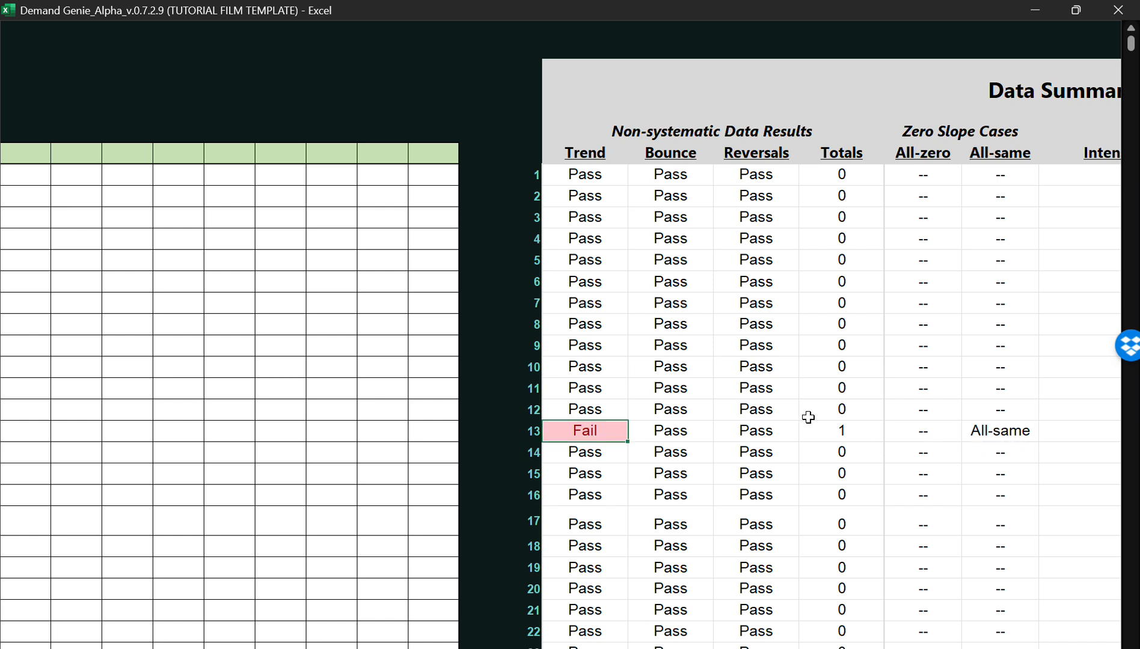
pyautogui.click(1017, 430)
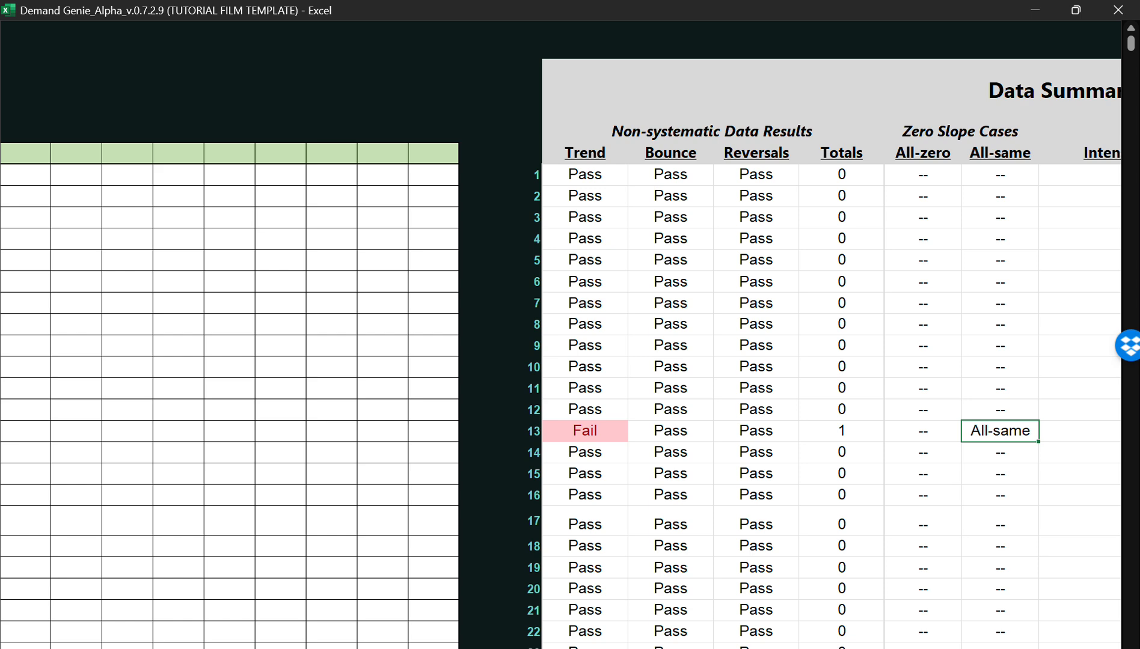
pyautogui.hscroll(-10, 561, 385)
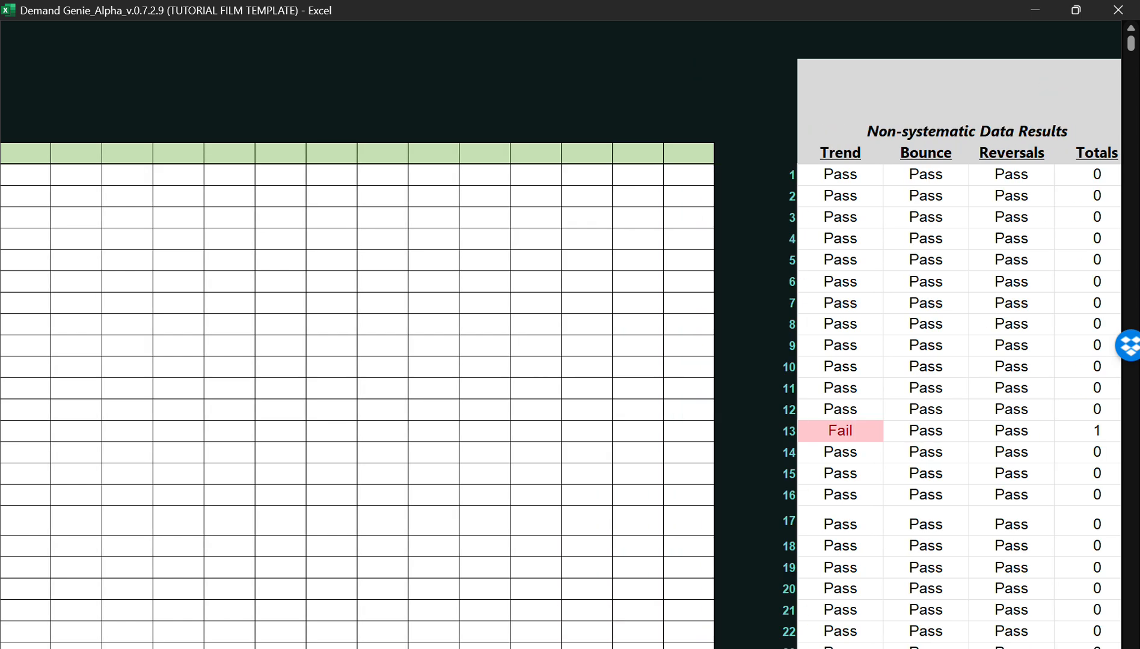
pyautogui.hscroll(-10, 560, 385)
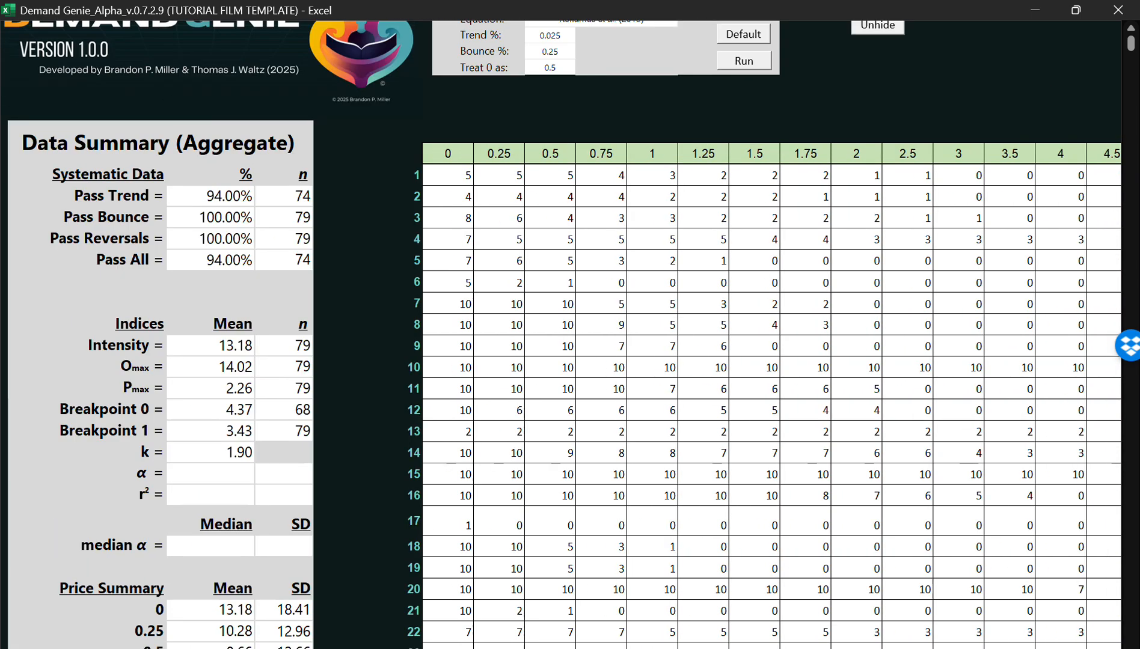
pyautogui.moveTo(448, 431); pyautogui.dragTo(1078, 431)
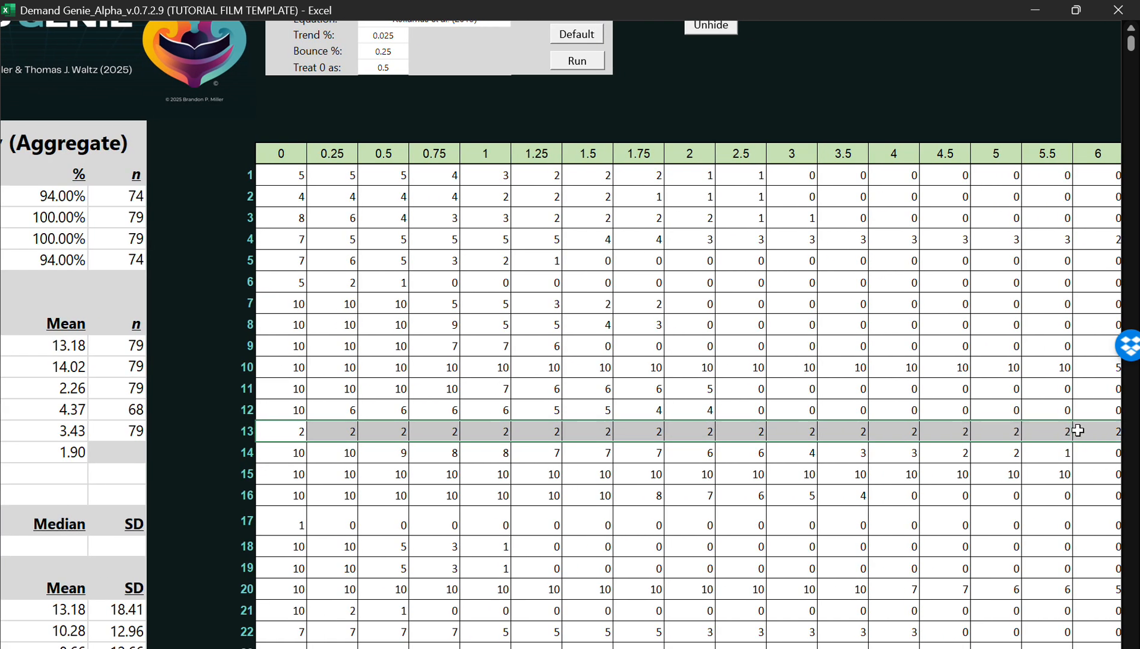
pyautogui.click(1007, 448)
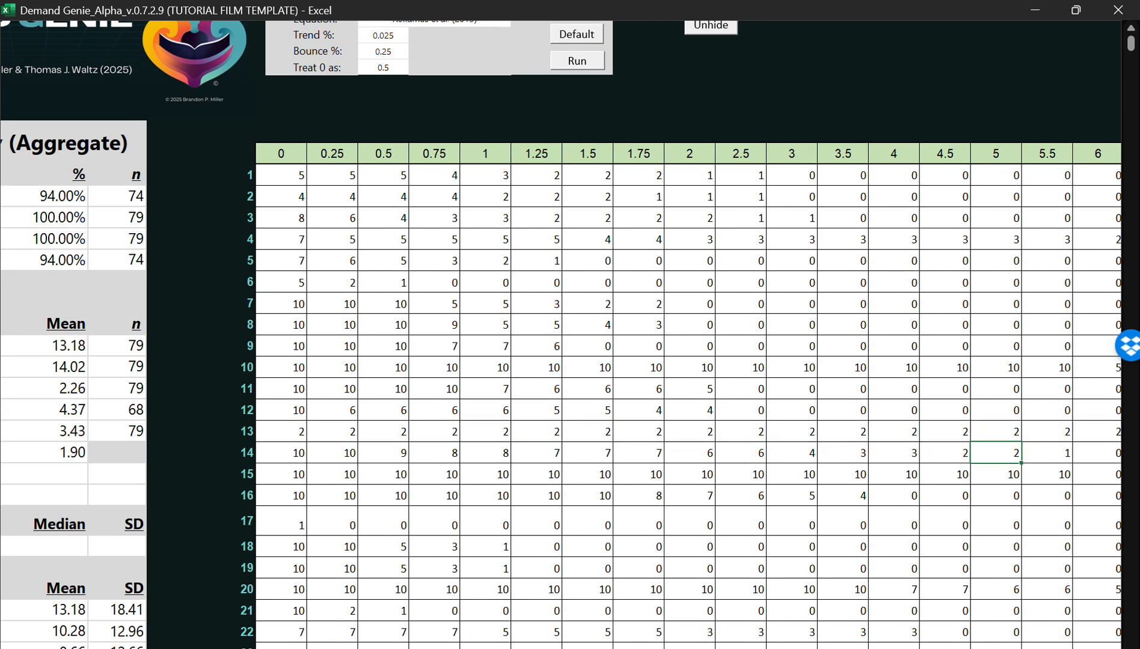
# Examine participant 13's Non-systematic Data Results alongside the Zero Slope Cases in the individual data summary
pyautogui.hscroll(10, 559, 391)
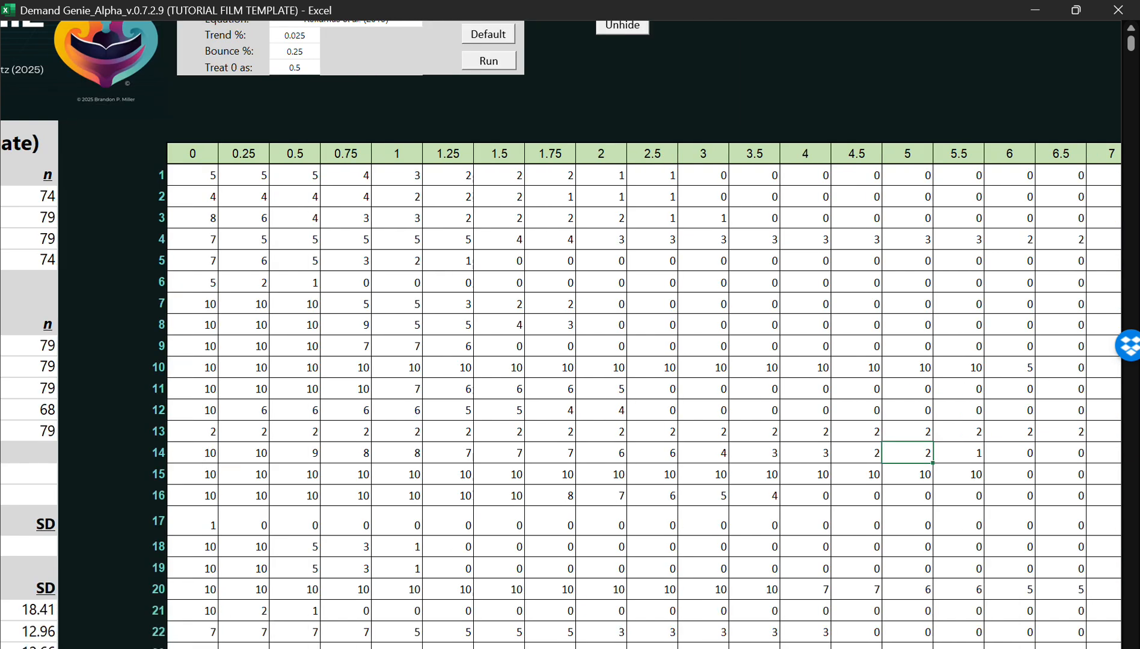
pyautogui.hscroll(5, 559, 391)
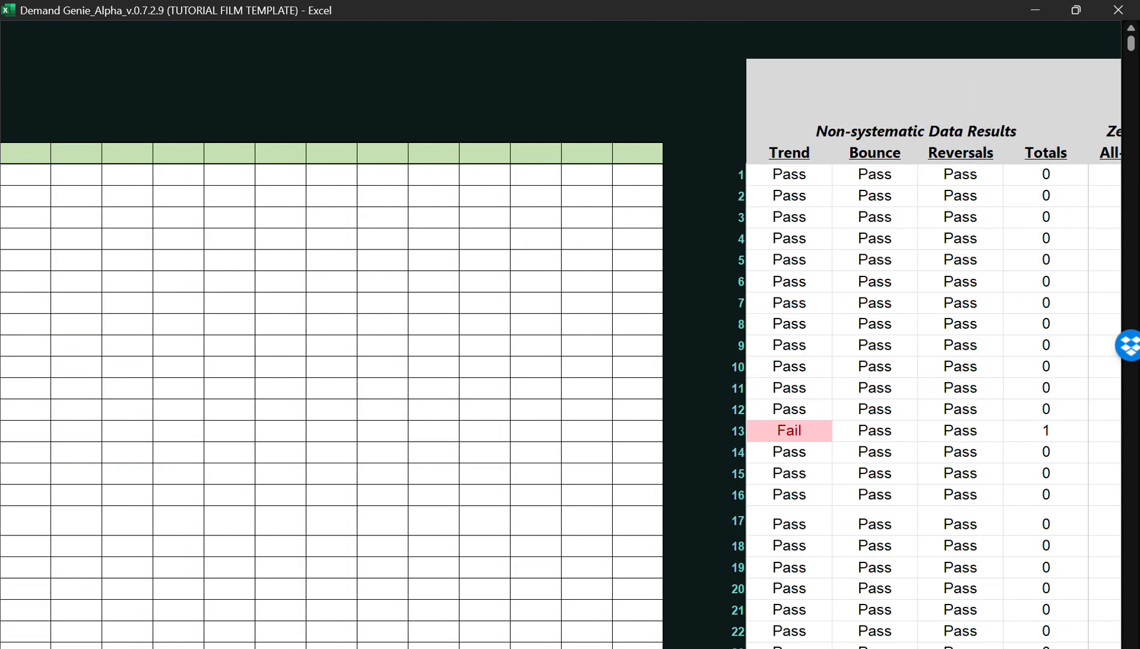
pyautogui.hscroll(3, 559, 391)
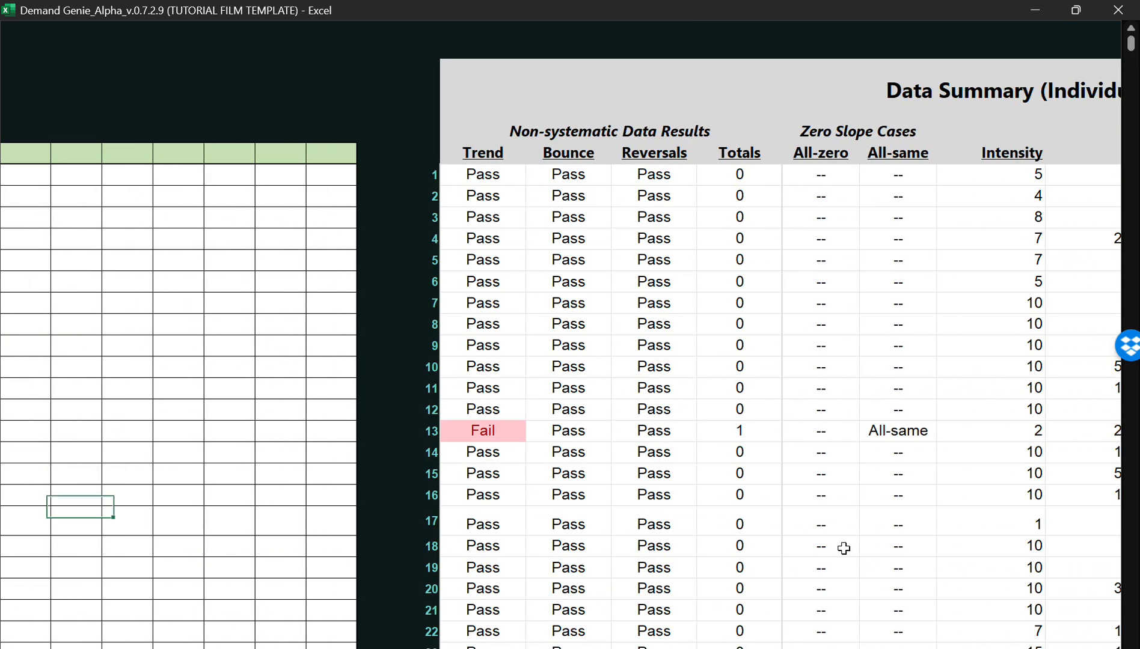
pyautogui.click(844, 548)
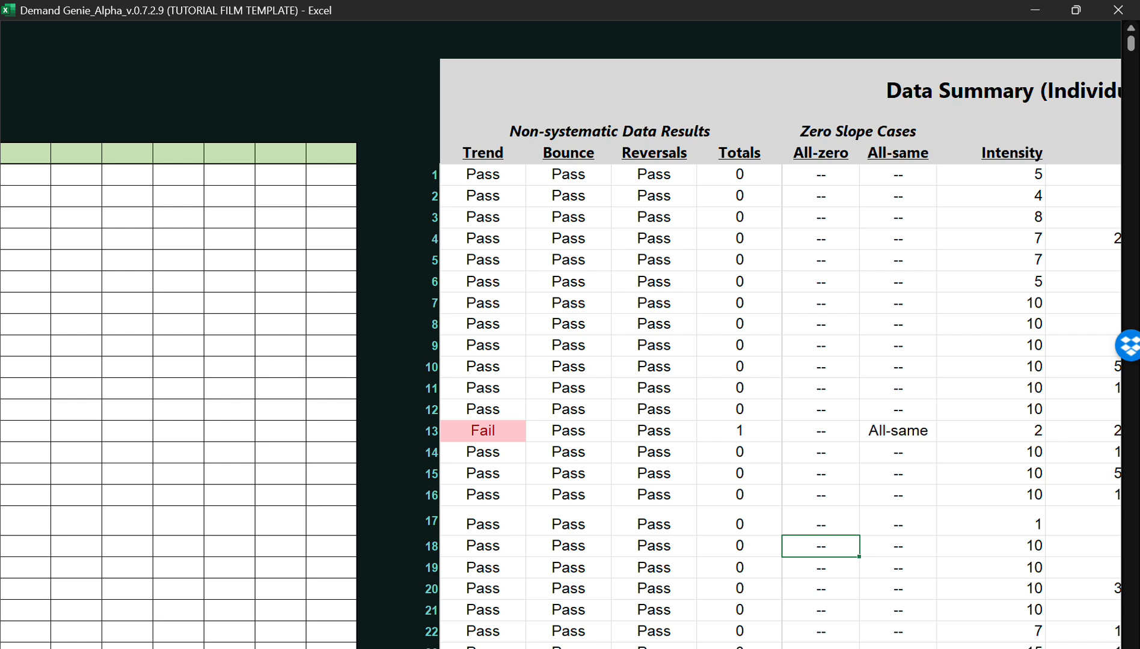
pyautogui.moveTo(483, 430); pyautogui.dragTo(748, 428)
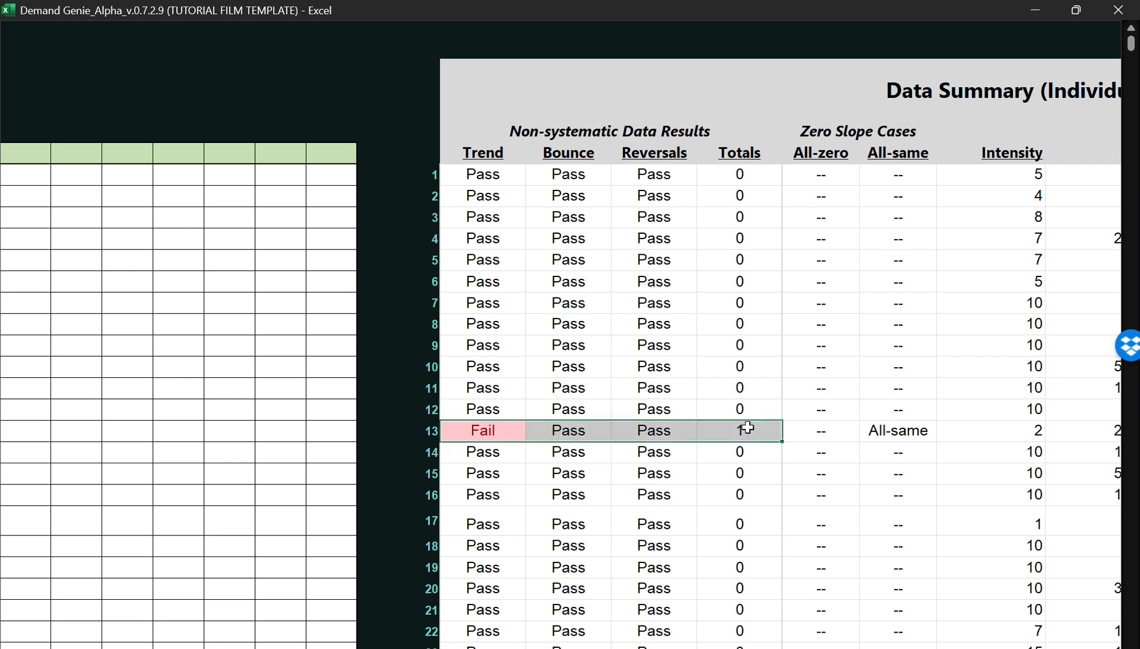
pyautogui.click(592, 546)
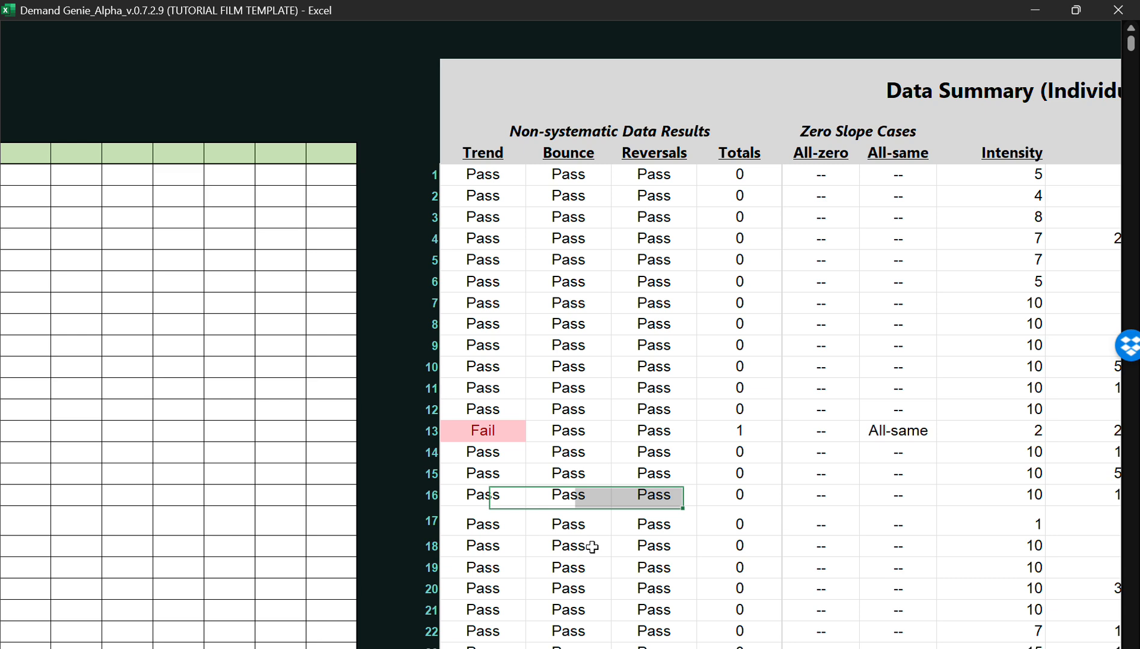
pyautogui.click(898, 428)
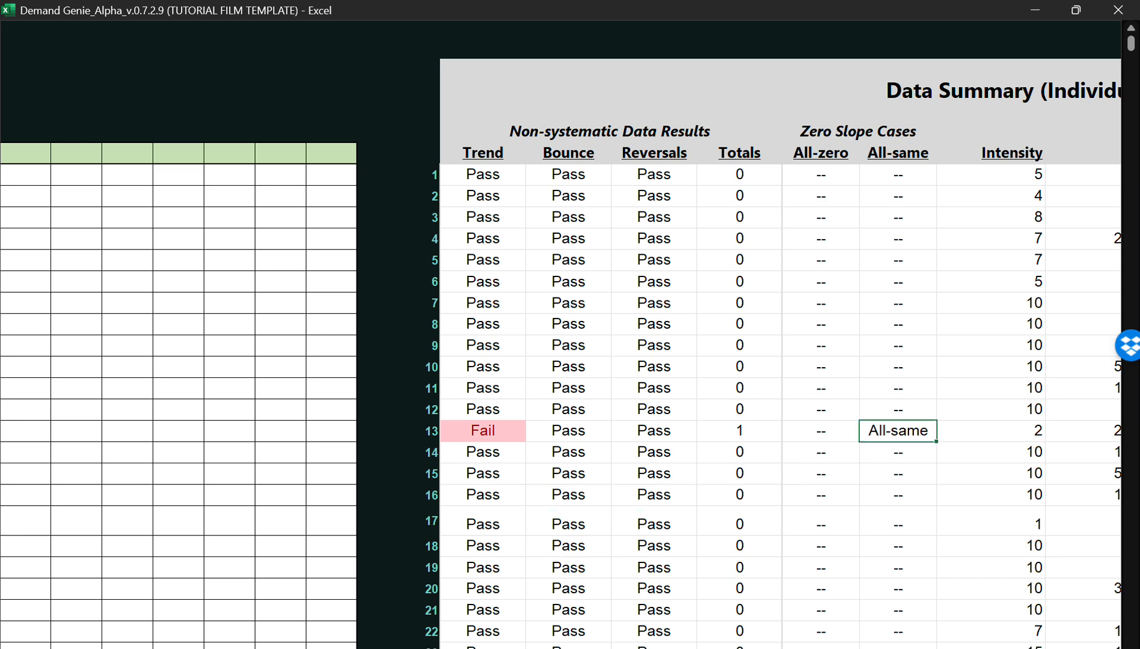
# Recheck participant 13's raw consumption row from price 0 through price 10 against the All-same classification
pyautogui.hscroll(-10, 570, 336)
pyautogui.click(461, 433)
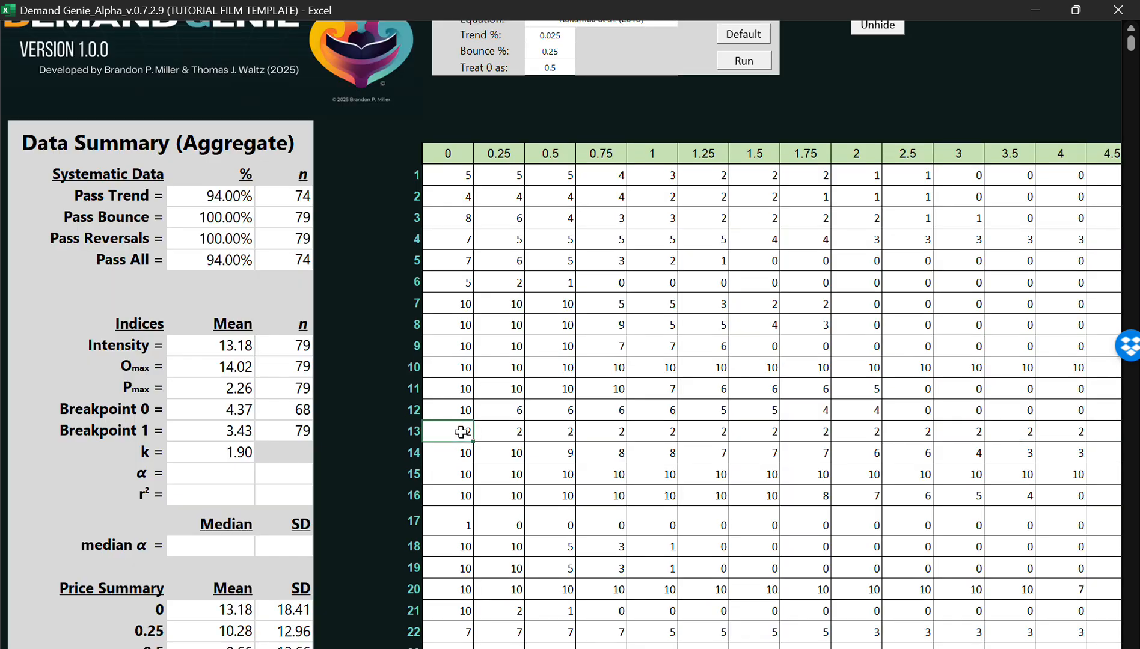
pyautogui.moveTo(461, 432); pyautogui.dragTo(1003, 433)
pyautogui.click(839, 569)
pyautogui.hscroll(-5, 570, 336)
pyautogui.hscroll(6, 570, 336)
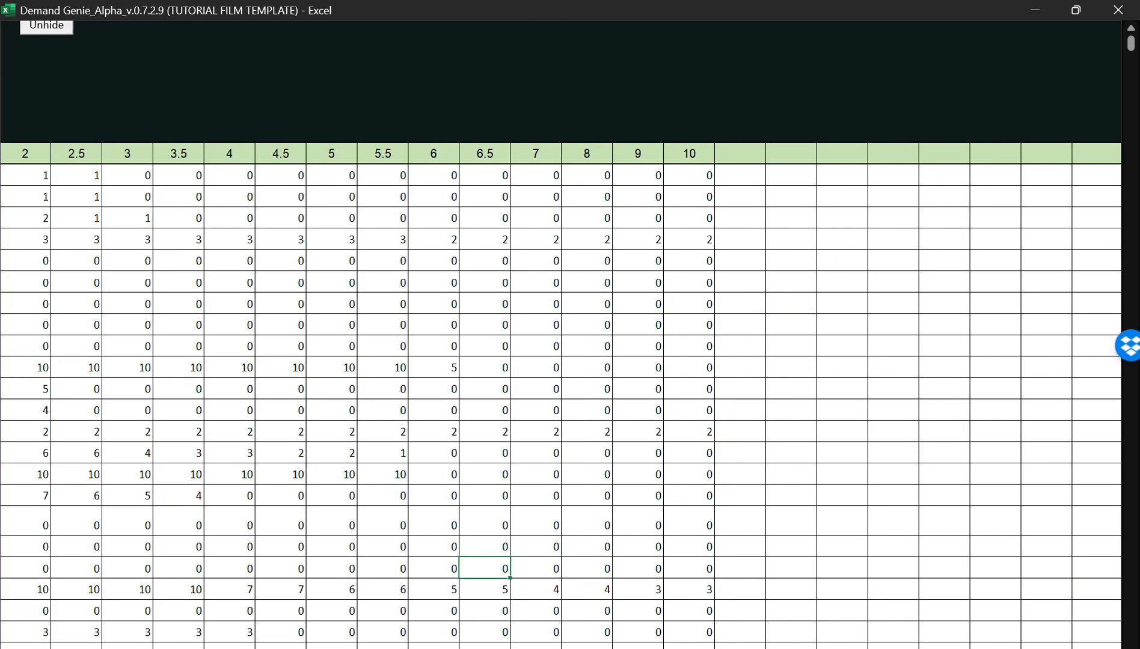
pyautogui.hscroll(-6, 490, 300)
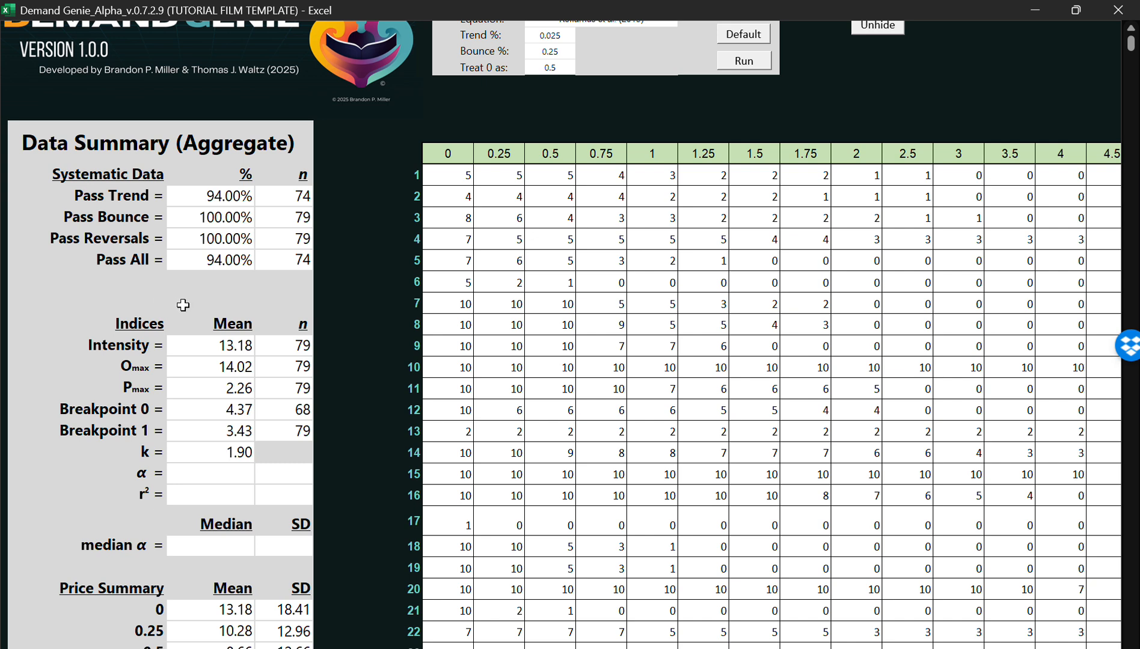
# Examine the aggregate indices, including the mean α, r² and median α entries
pyautogui.scroll(-1, 181, 302)
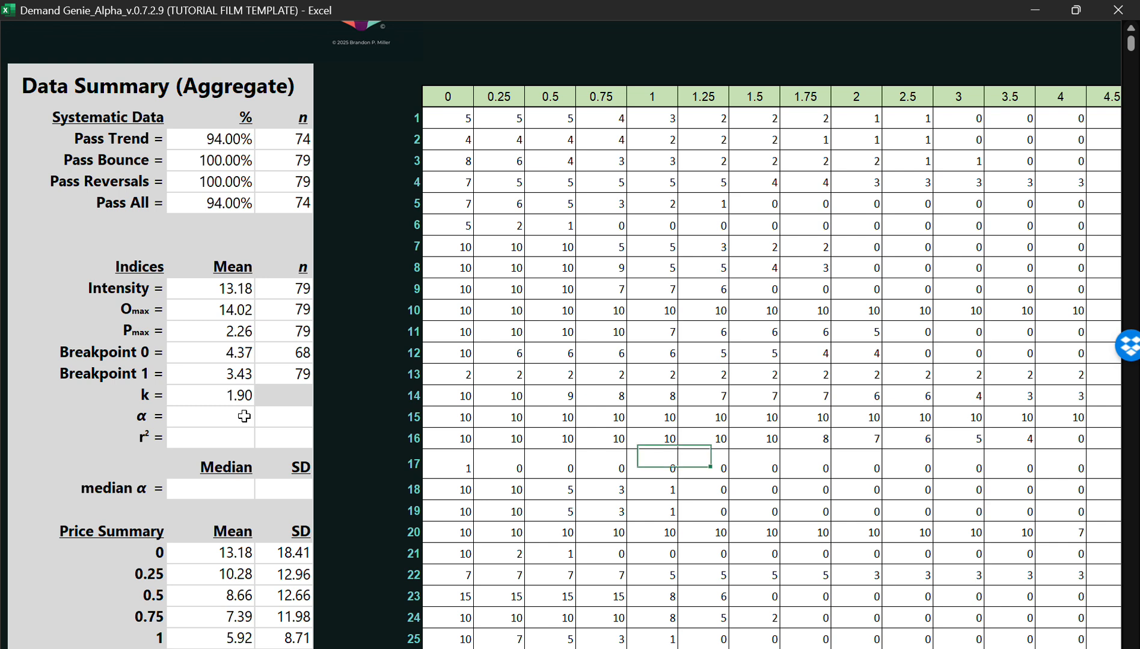
pyautogui.click(240, 418)
pyautogui.click(231, 442)
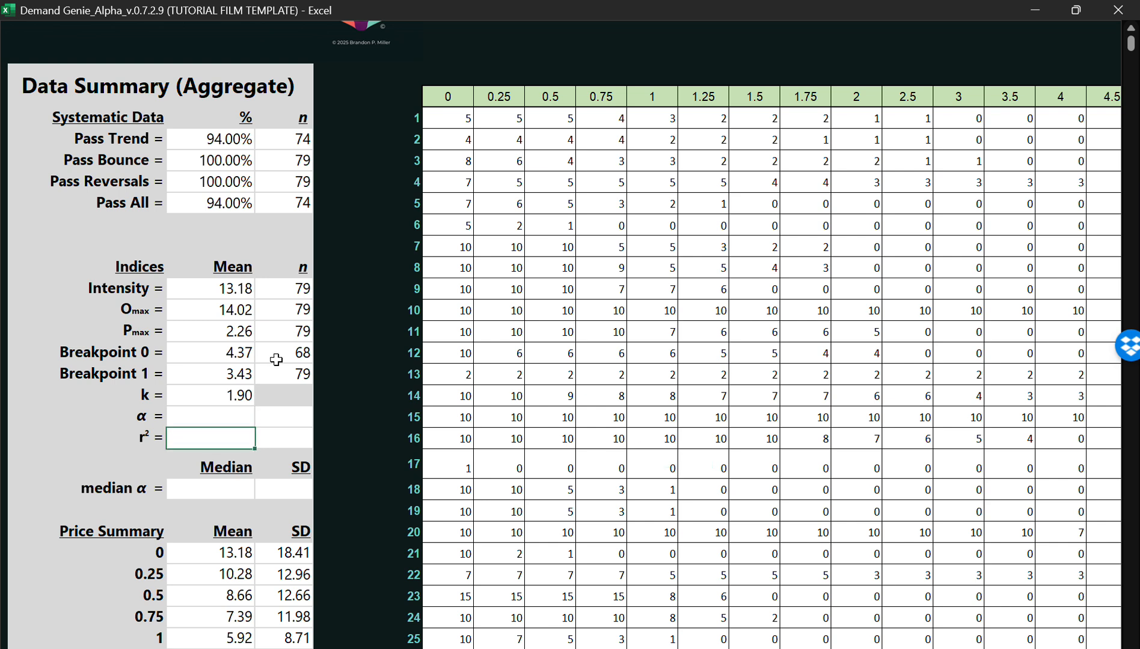
pyautogui.scroll(-3, 182, 493)
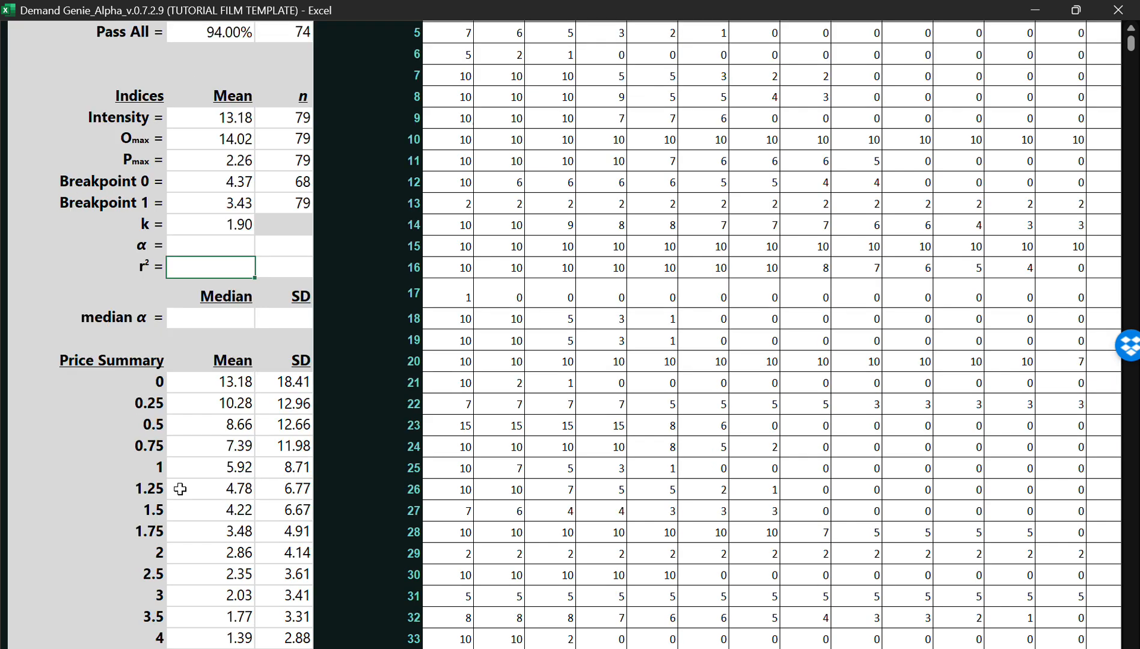
pyautogui.click(199, 305)
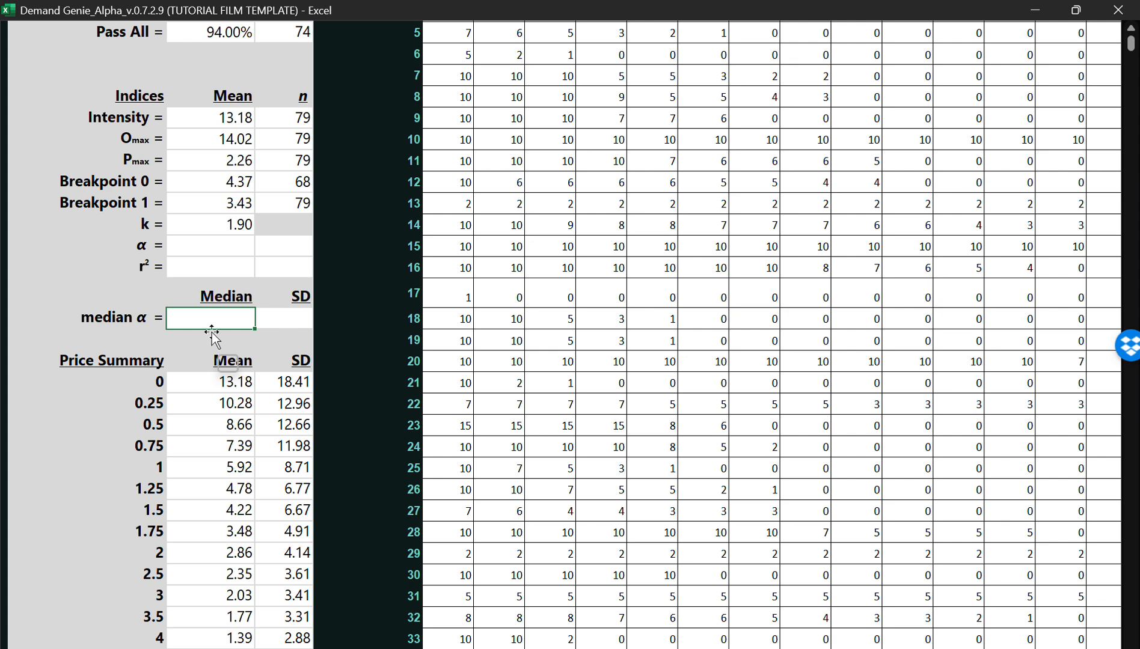
pyautogui.moveTo(211, 332); pyautogui.dragTo(214, 344)
# Review the mean and SD of consumption at each price in the aggregate Price Summary
pyautogui.click(218, 404)
pyautogui.click(223, 448)
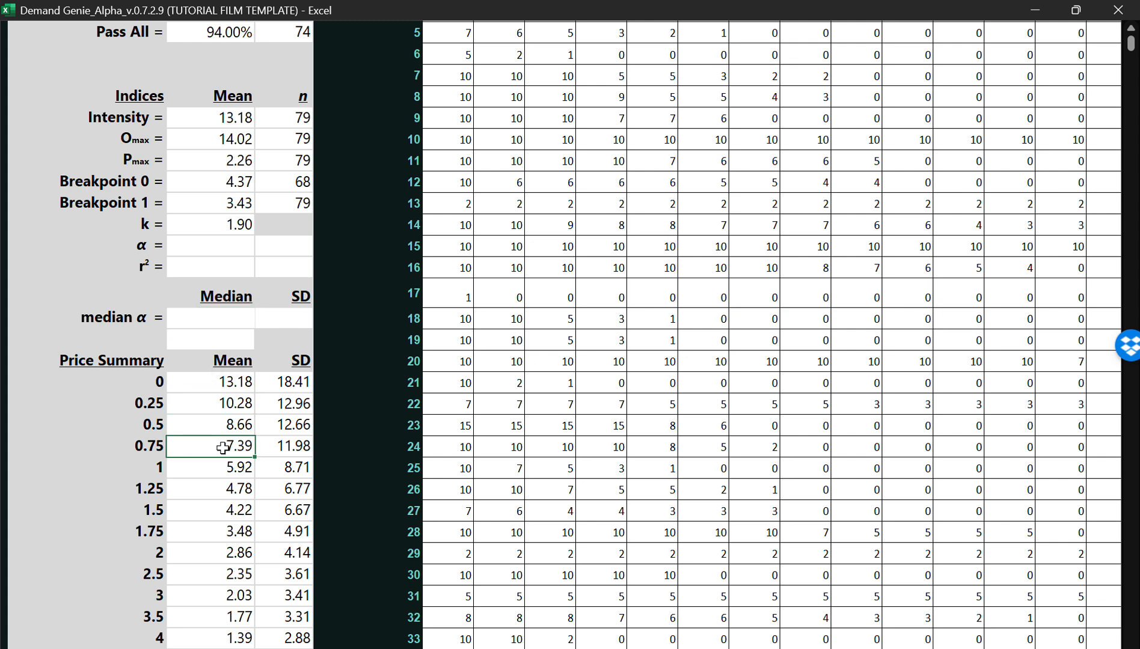
pyautogui.scroll(-3, 206, 394)
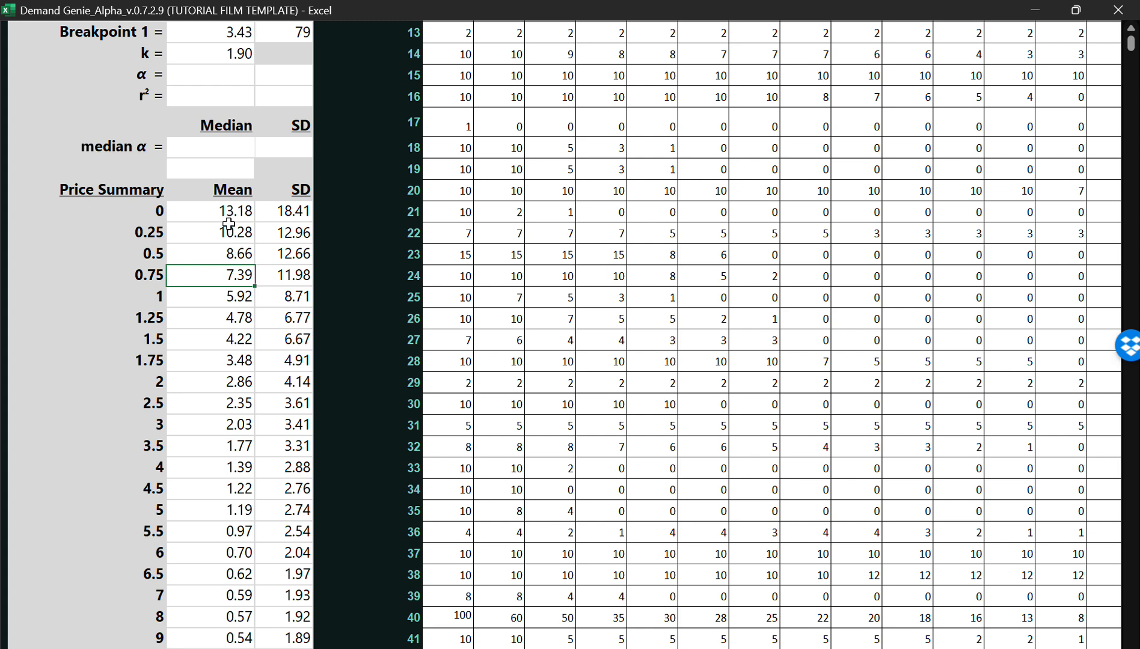
pyautogui.scroll(-6, 262, 280)
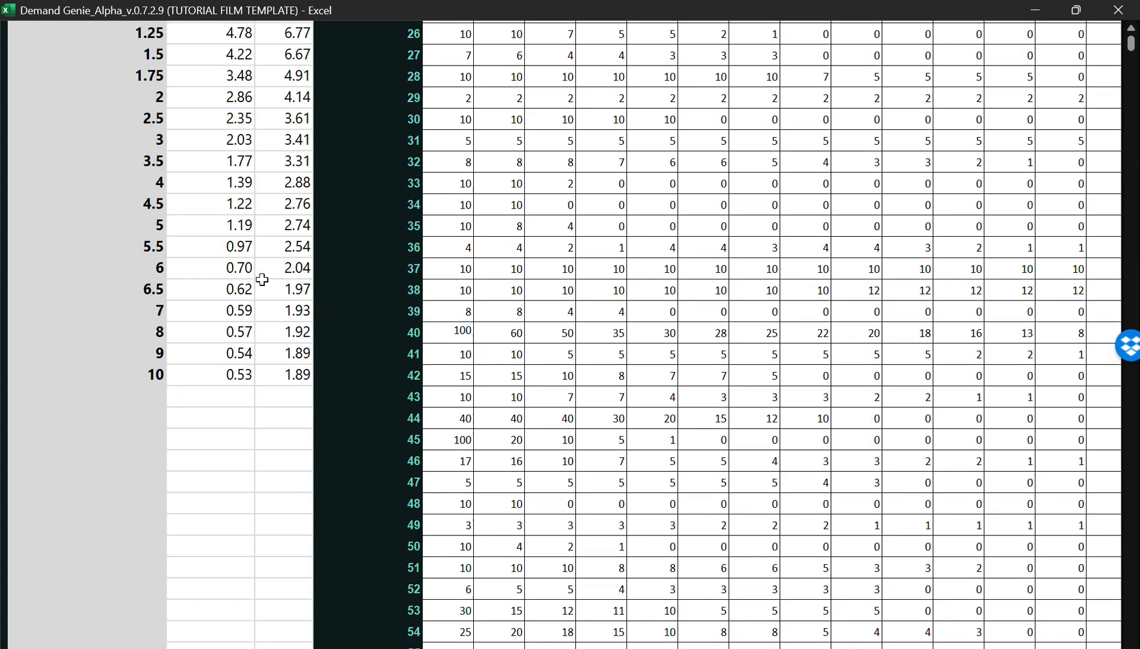
pyautogui.scroll(14, 262, 280)
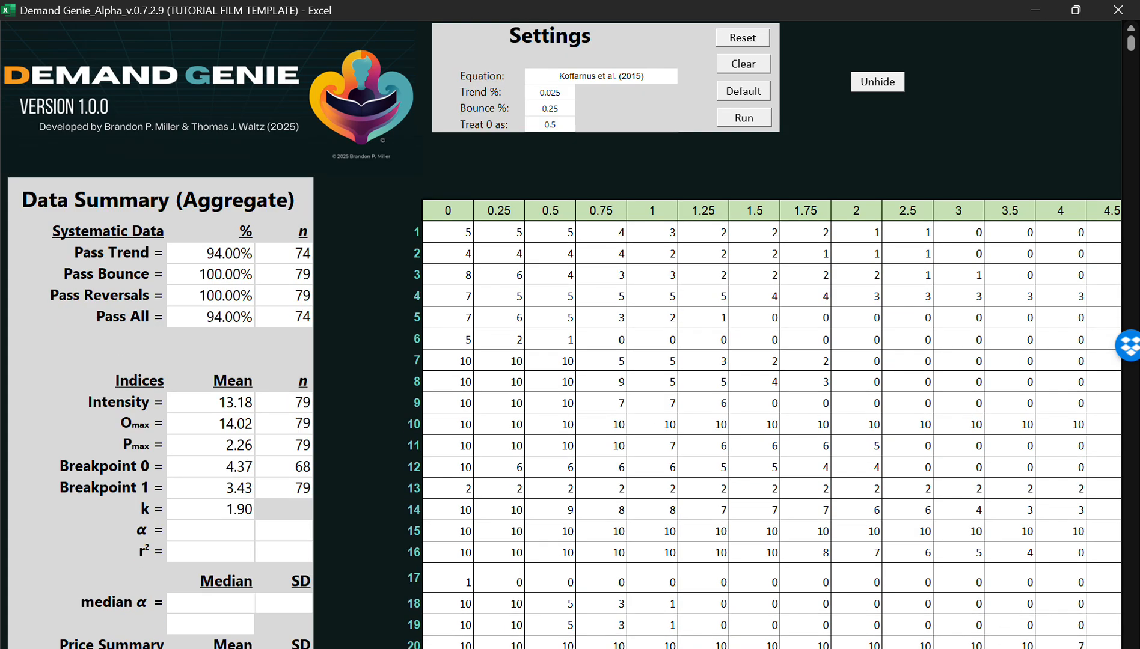
# Examine the Observed Indices and Derived Indices columns in the individual data summary, including α and r-sq
pyautogui.hscroll(15, 570, 421)
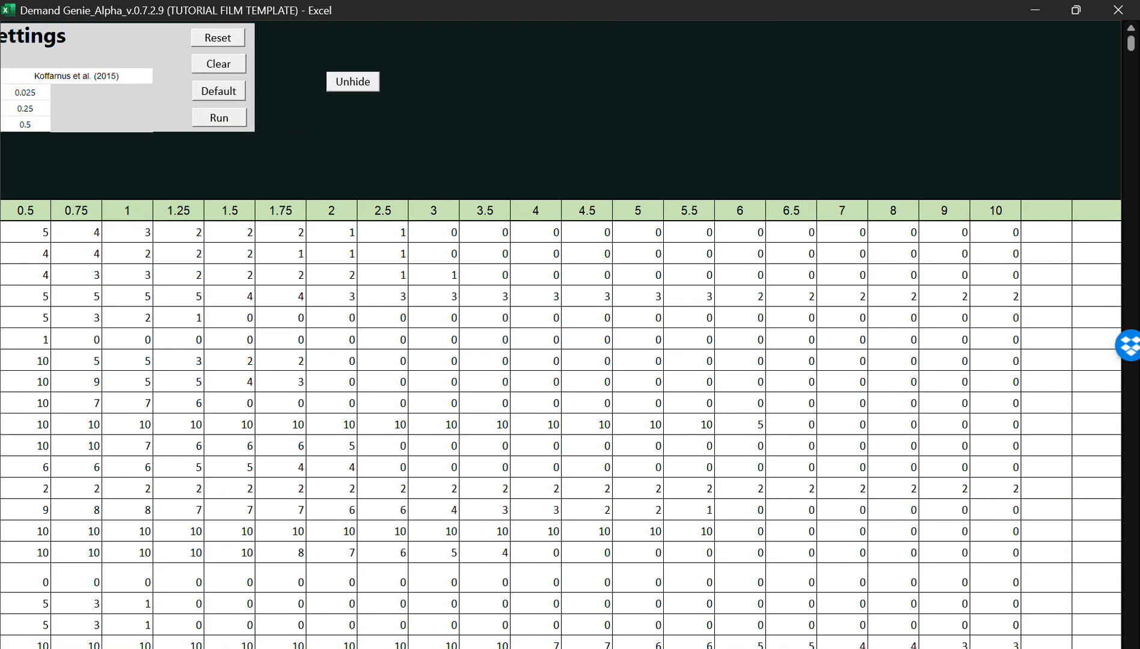
pyautogui.hscroll(15, 570, 421)
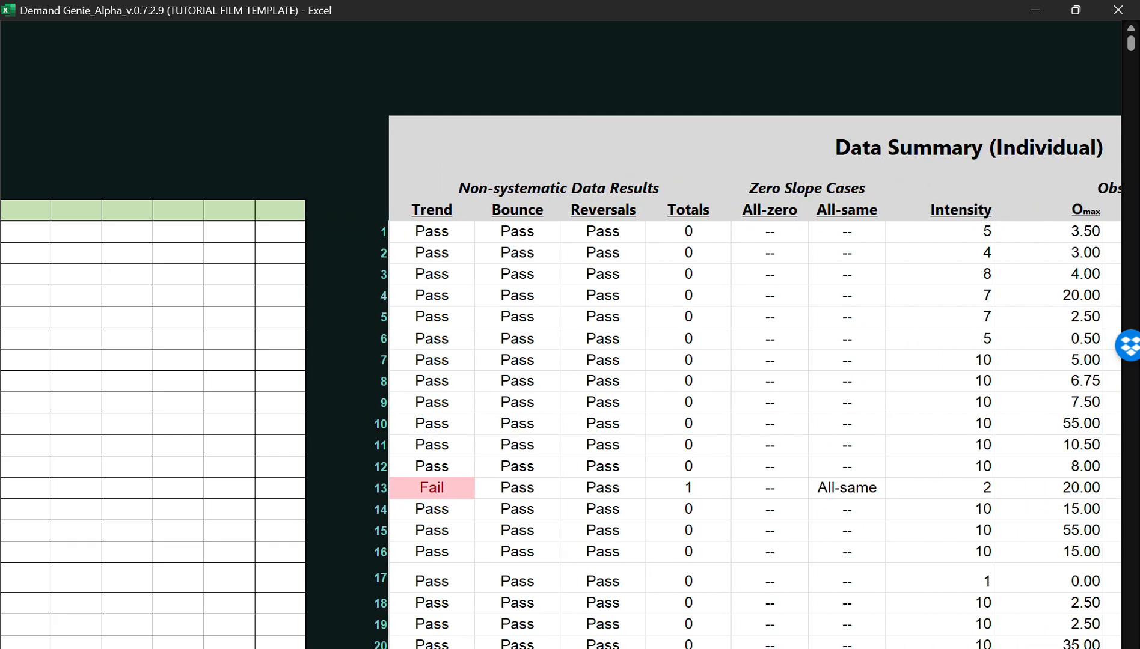
pyautogui.hscroll(5, 570, 421)
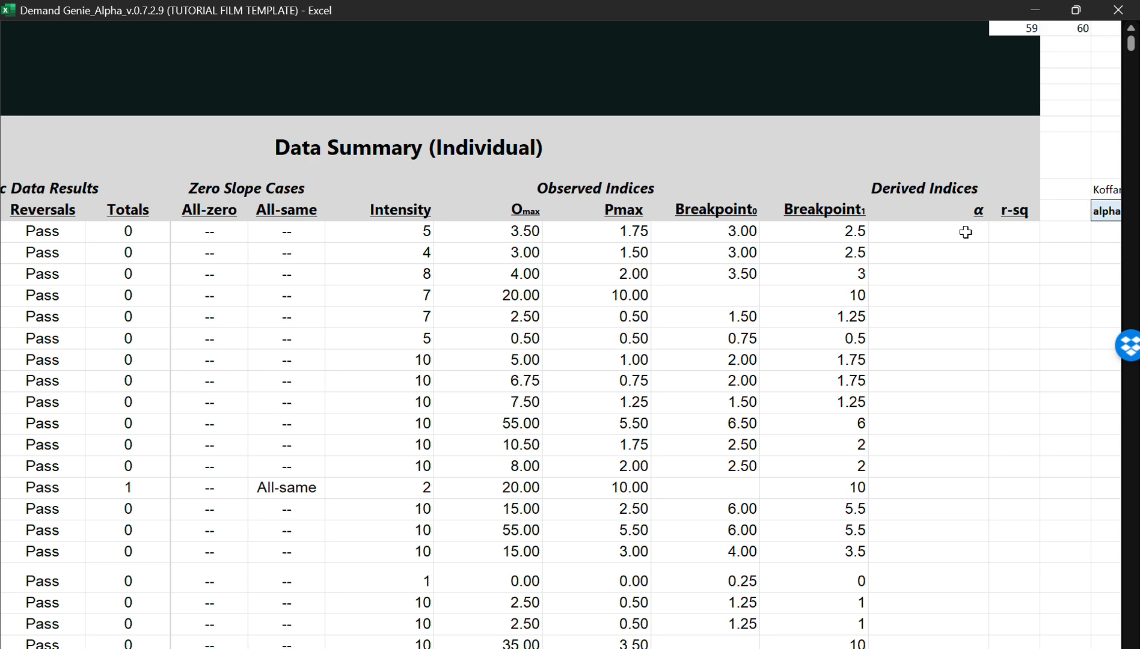
pyautogui.hscroll(5, 570, 360)
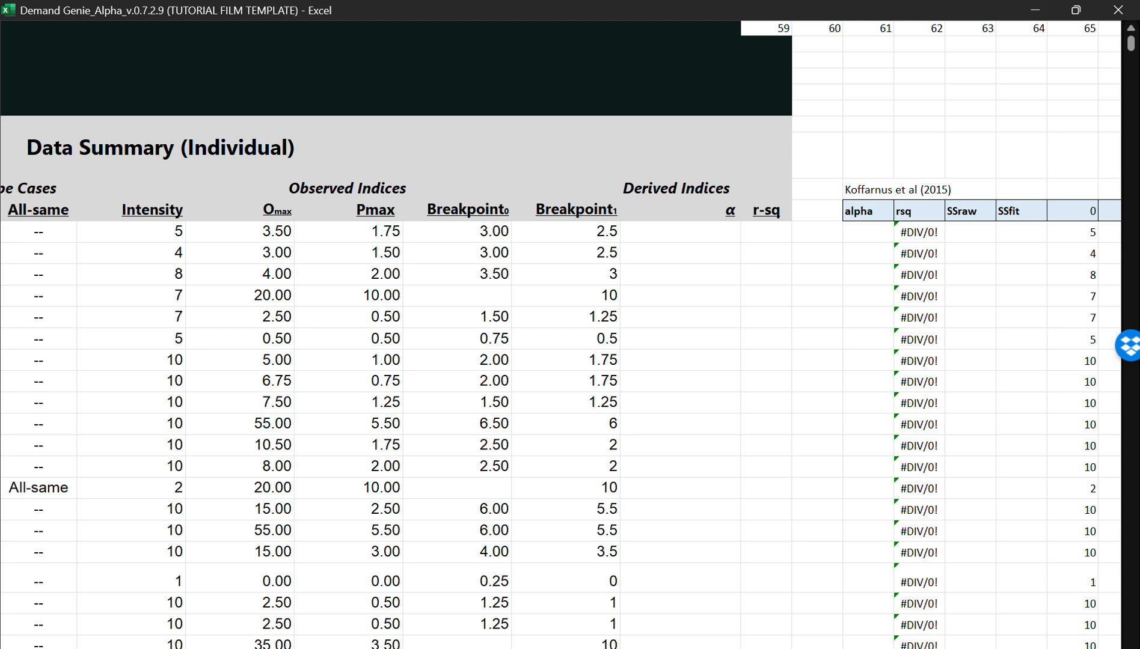
pyautogui.hscroll(-14, 570, 360)
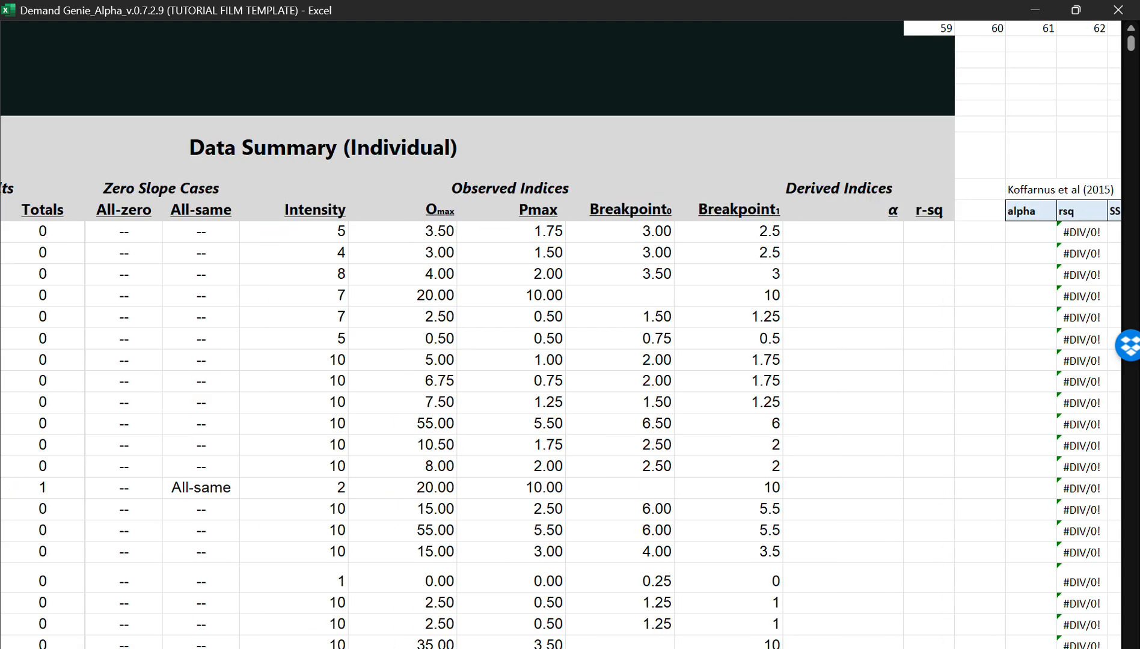
pyautogui.hscroll(-20, 570, 361)
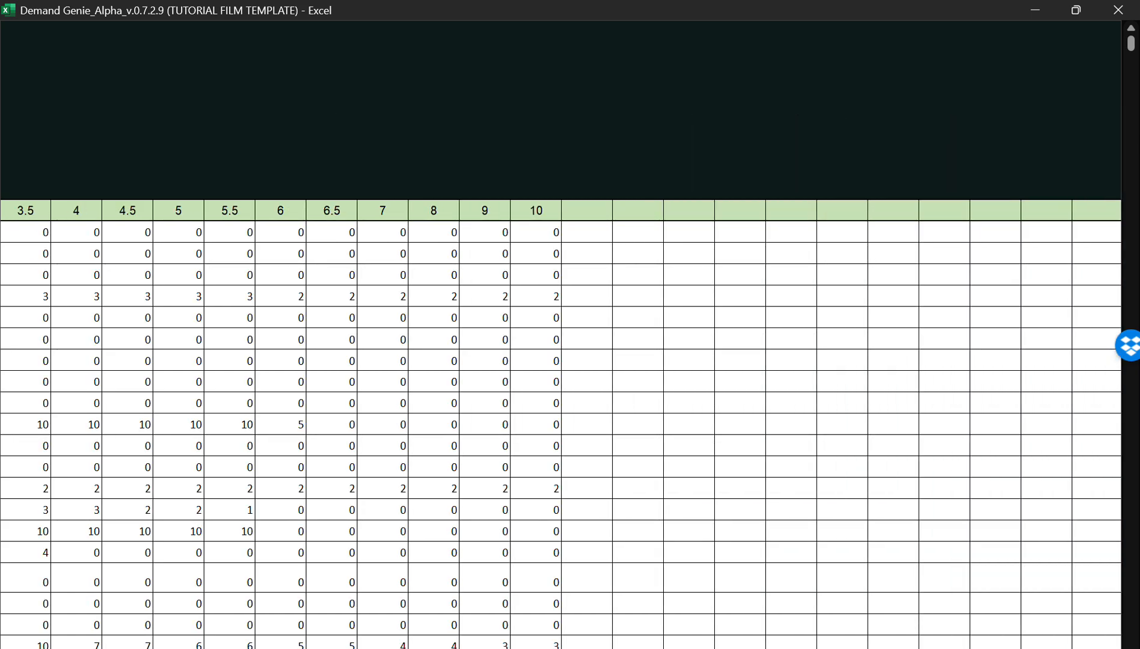
pyautogui.hscroll(12, 570, 360)
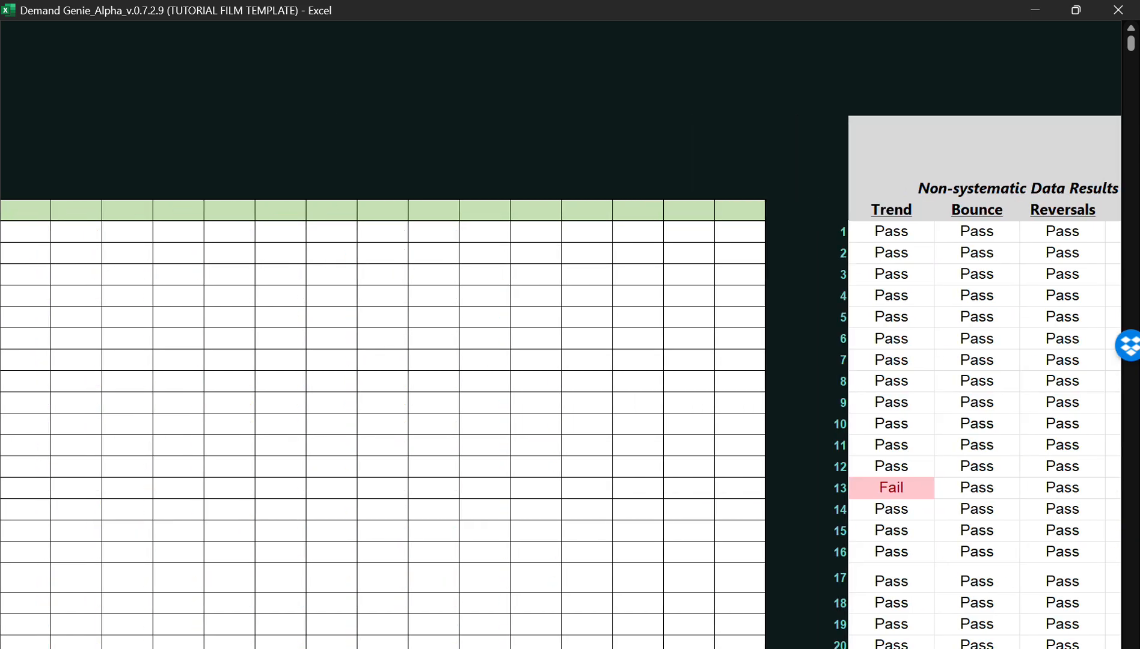
pyautogui.hscroll(-18, 570, 360)
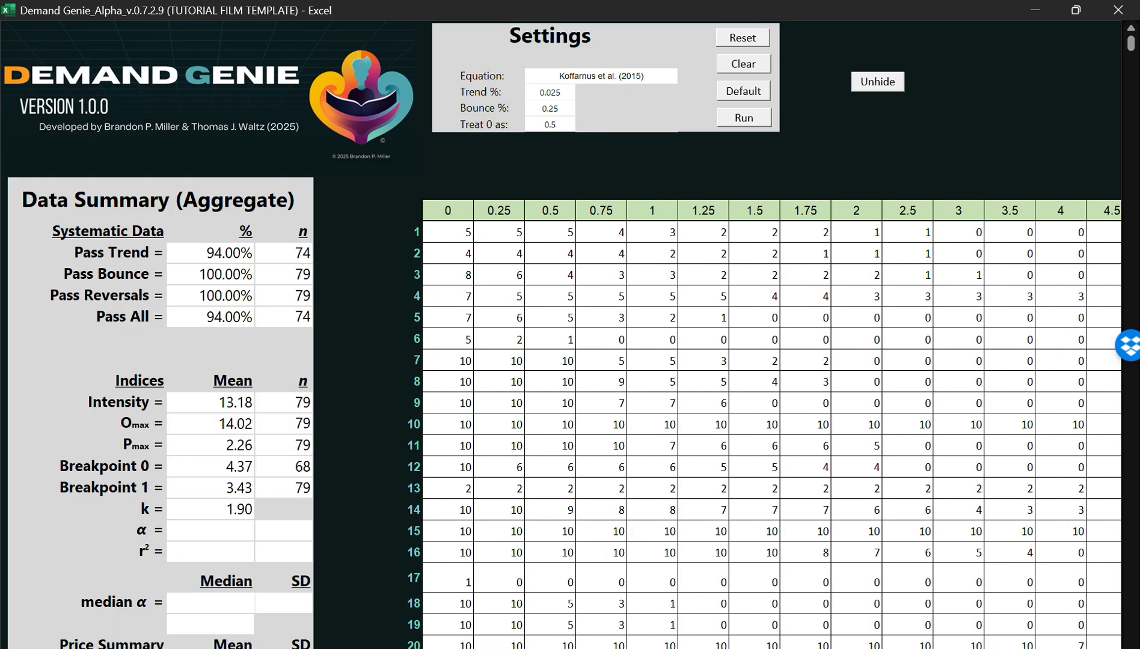
# Clear the data summary results and confirm the warning, keeping the pasted consumption data
pyautogui.click(757, 69)
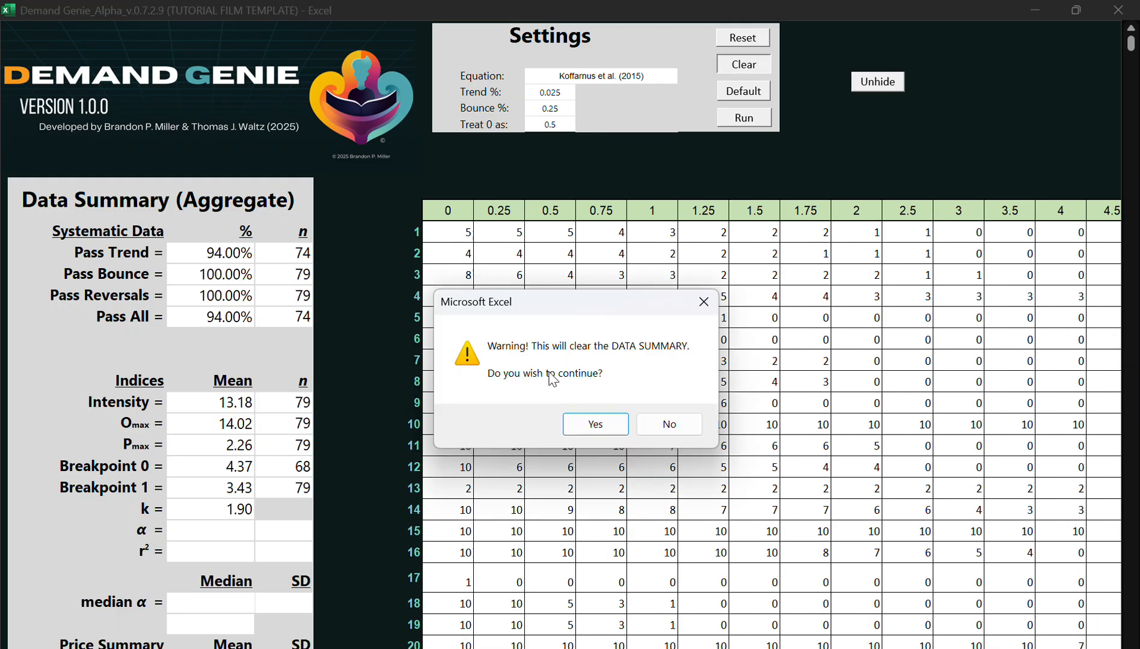
pyautogui.click(597, 424)
pyautogui.click(640, 421)
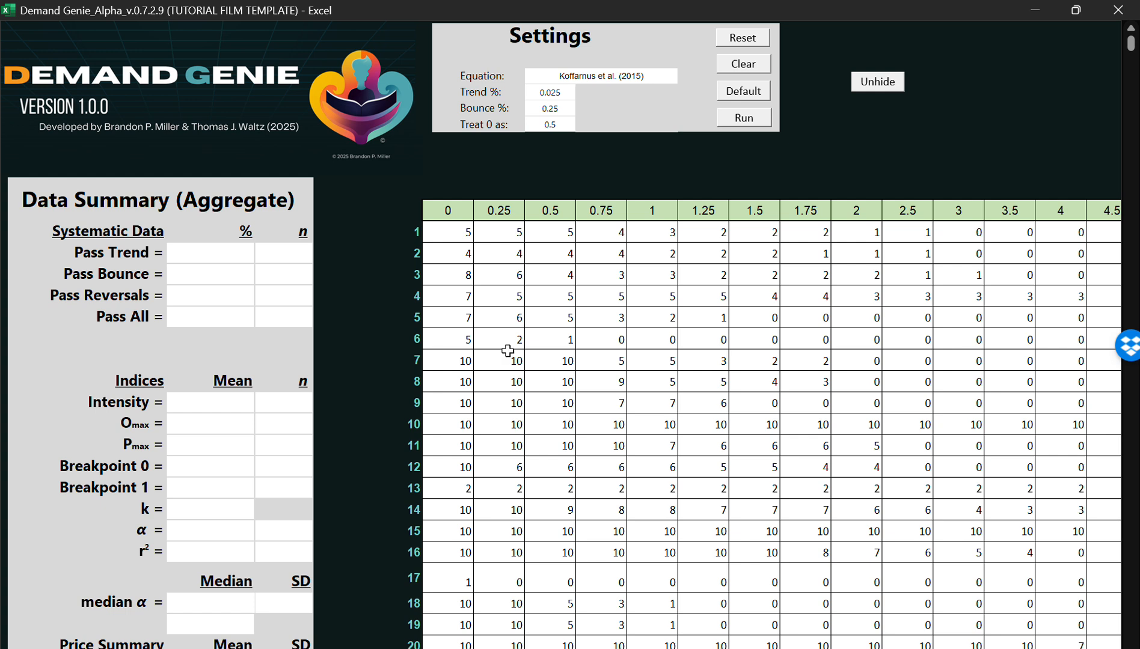
# Rerun the demand analysis with the Koffarnus et al. (2015) equation, dismiss the completion message and return to the aggregate summary
pyautogui.click(586, 535)
pyautogui.click(754, 121)
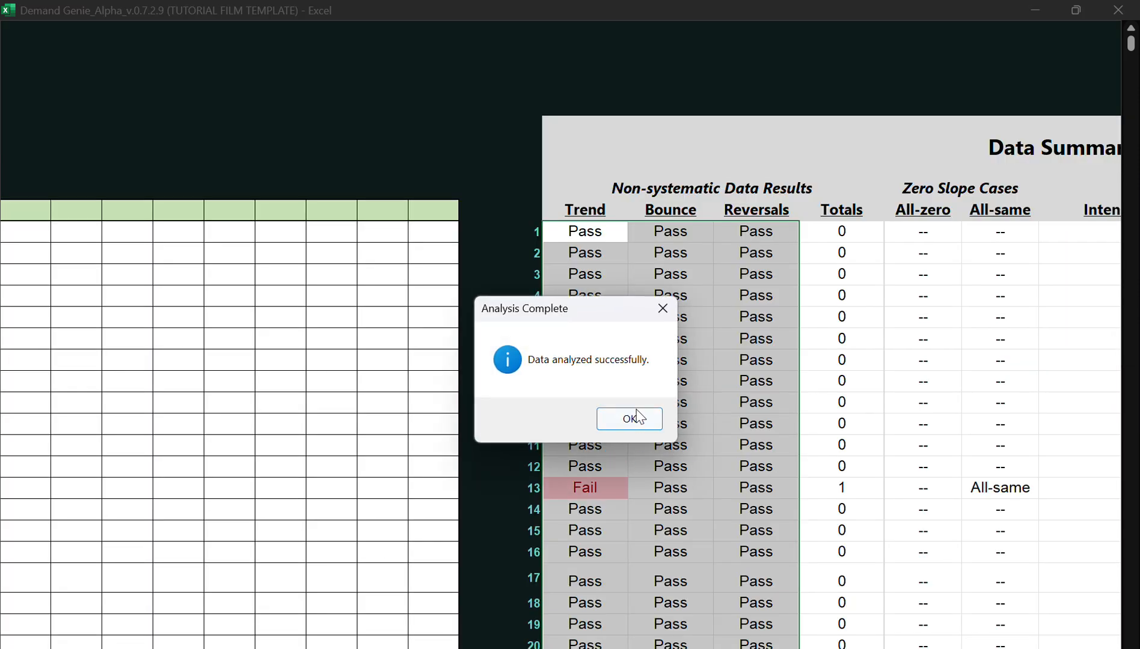
pyautogui.click(630, 419)
pyautogui.click(966, 606)
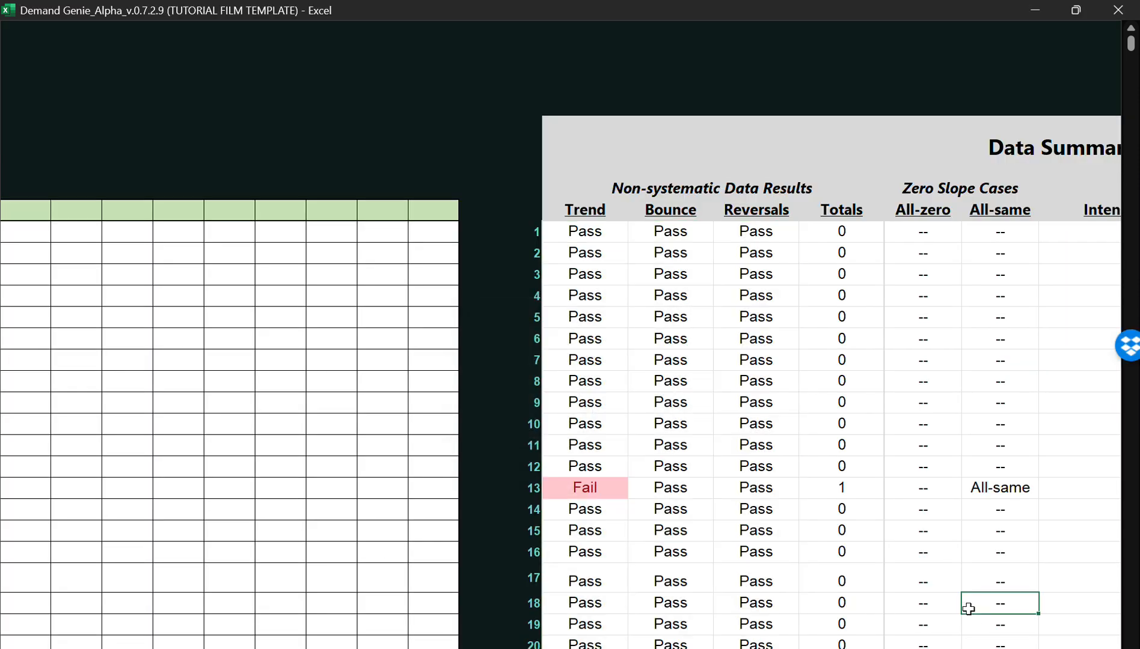
pyautogui.hscroll(-10, 653, 381)
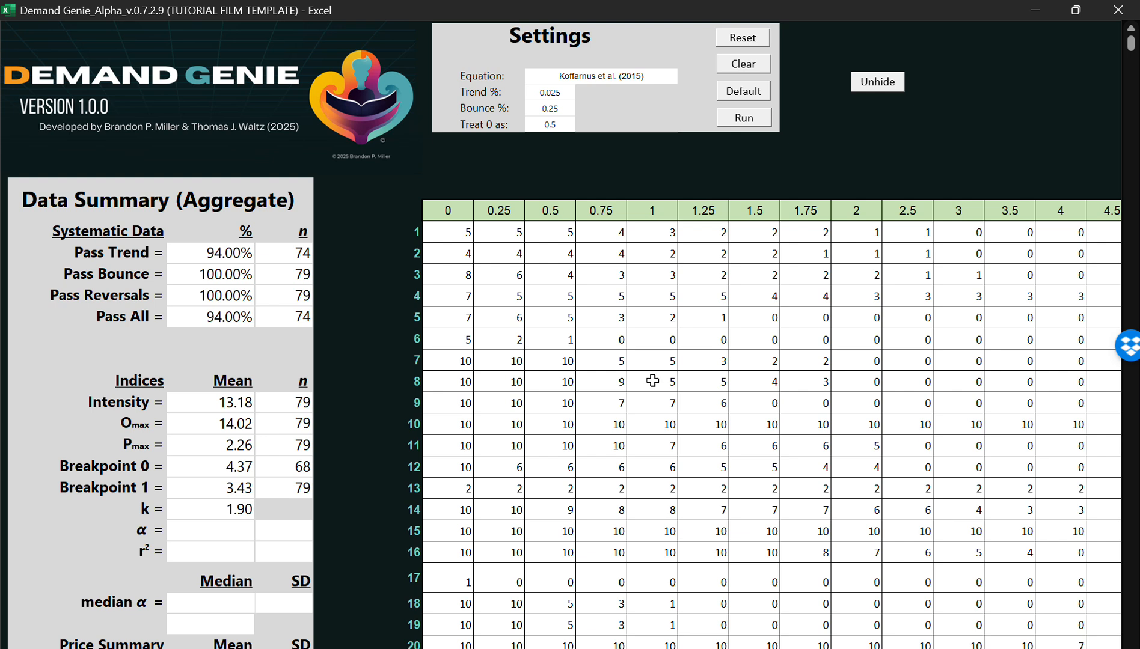